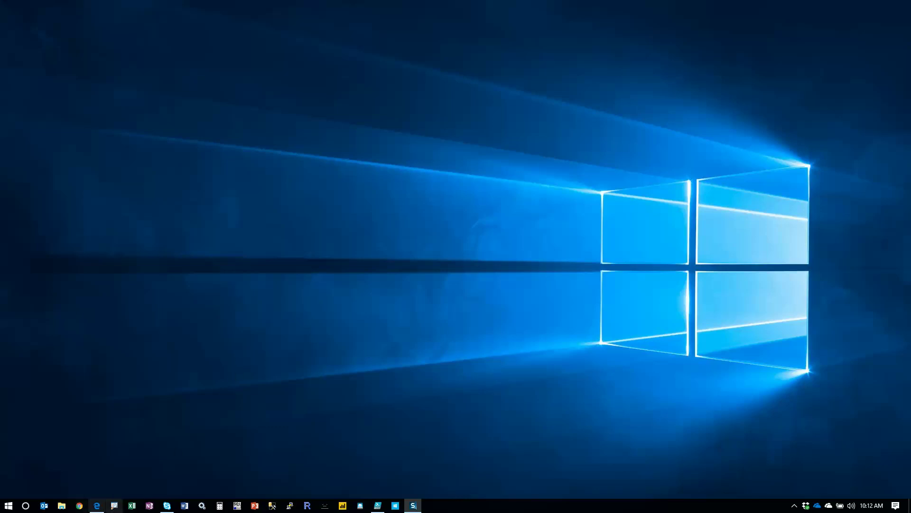
Bring the Edge Power BI window forward and show My Workspace's dashboard list.
left_click(97, 506)
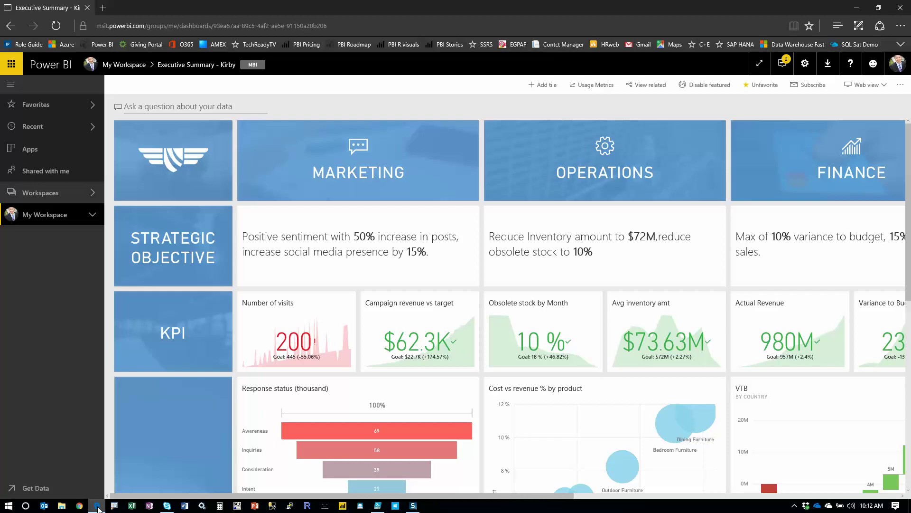
left_click(348, 22)
left_click(348, 14)
left_click(40, 220)
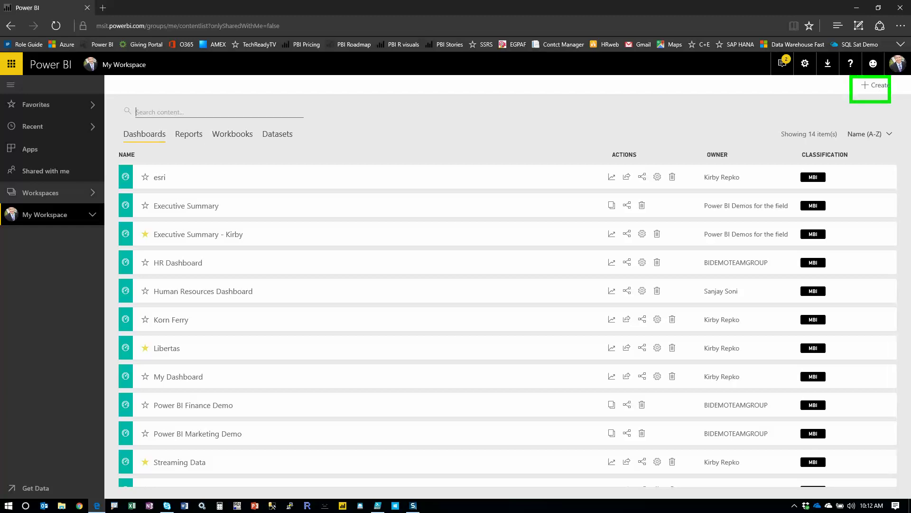
left_click(879, 90)
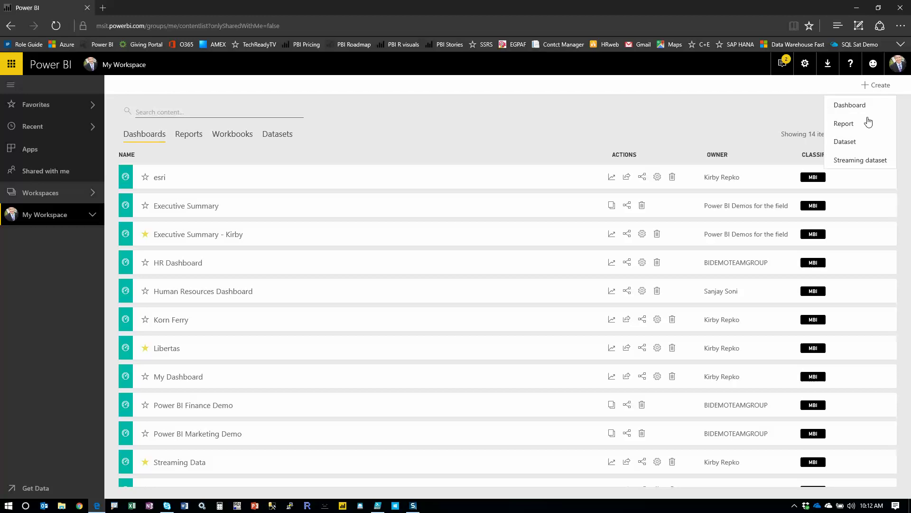
left_click(856, 161)
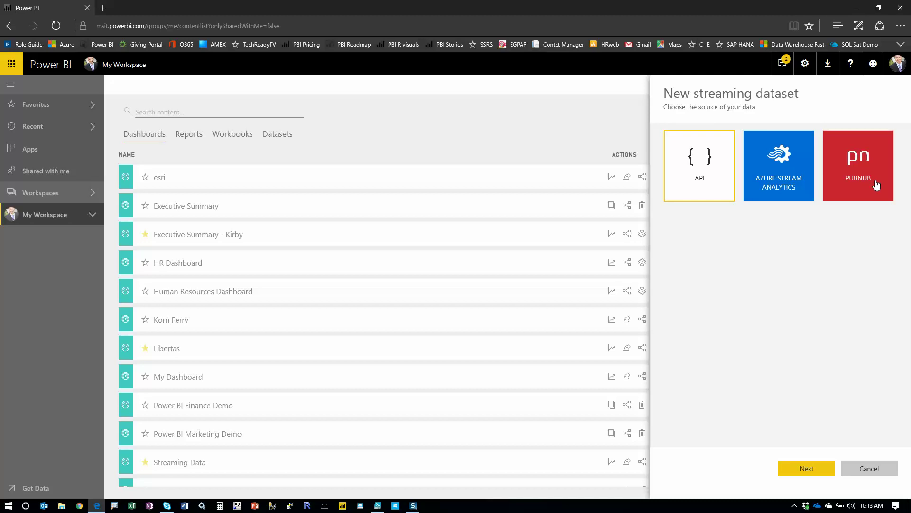
left_click(876, 185)
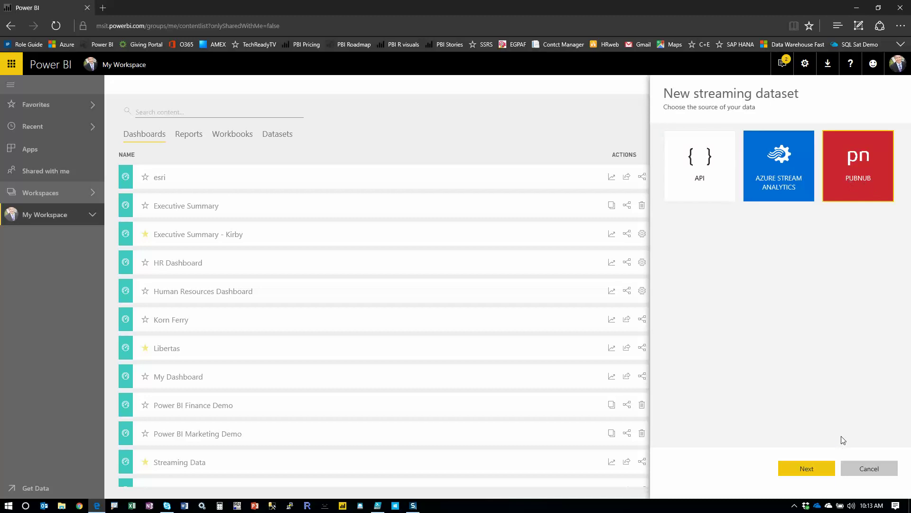
left_click(808, 468)
left_click(694, 207)
left_click(696, 241)
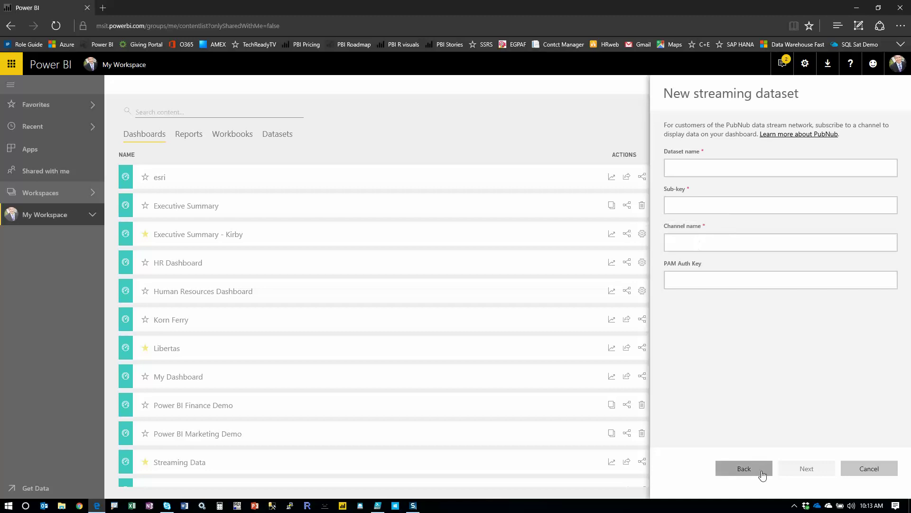
Abandon the PubNub setup and start a new streaming dataset with API as the source.
left_click(747, 471)
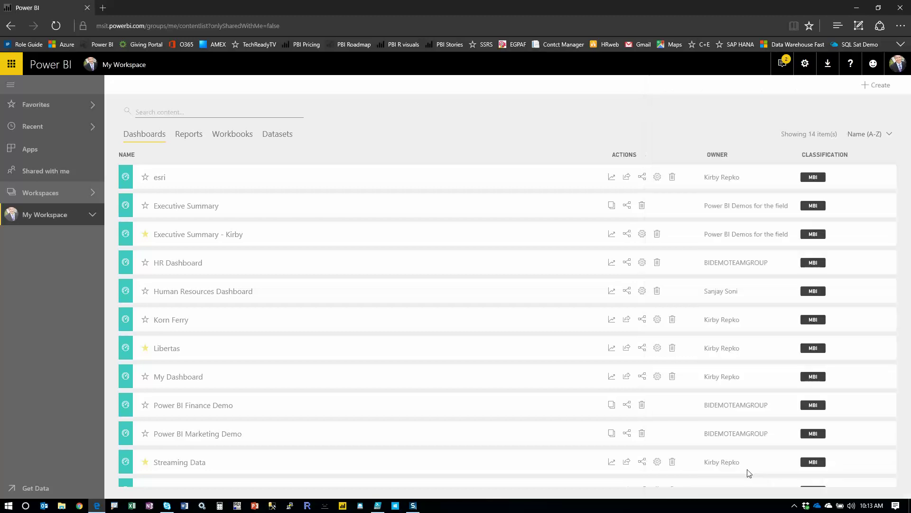
left_click(878, 86)
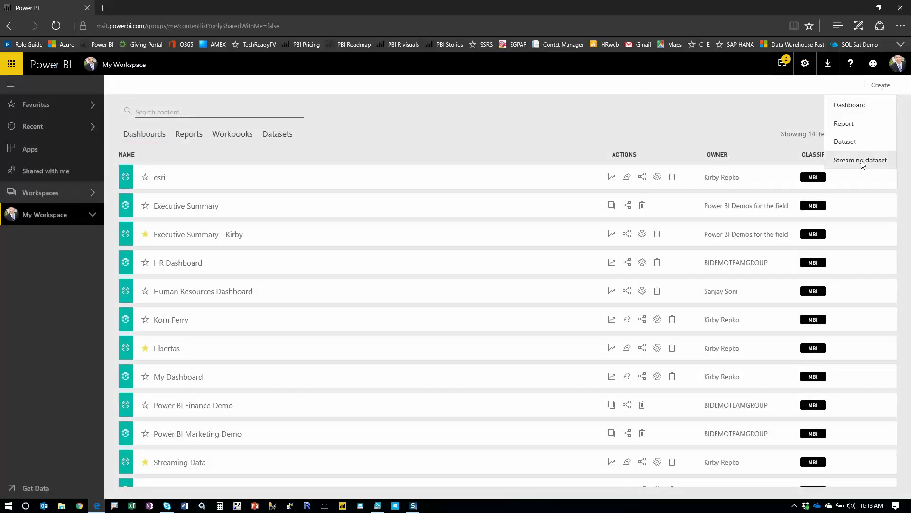
left_click(861, 161)
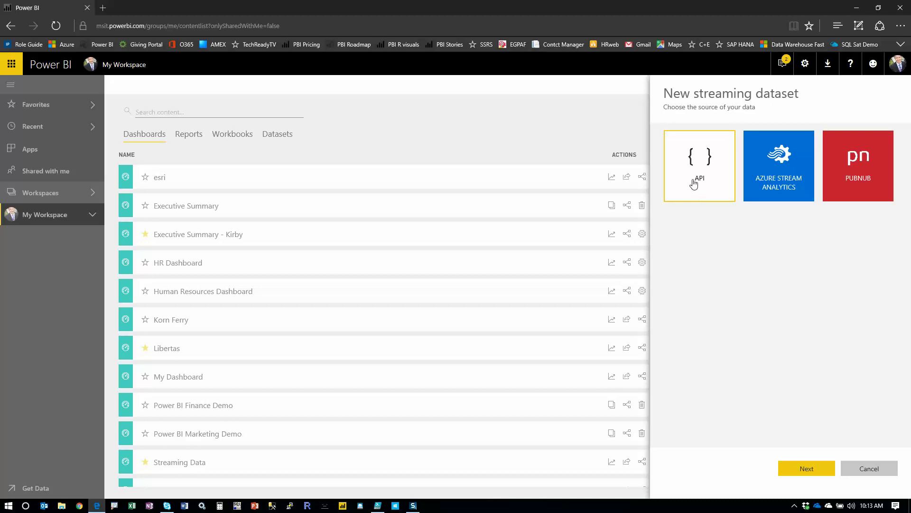
left_click(807, 468)
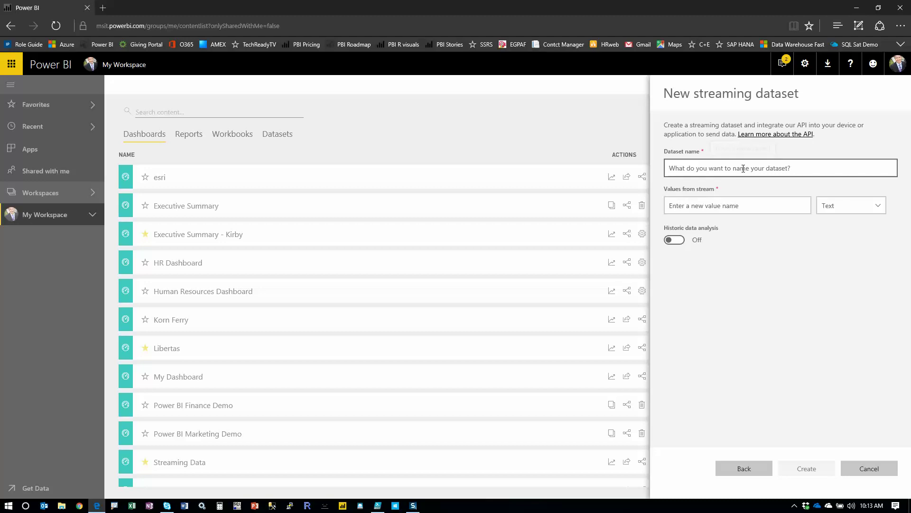
Name the dataset 'YouTube Demo' and add an ID stream value of type Number.
left_click(743, 169)
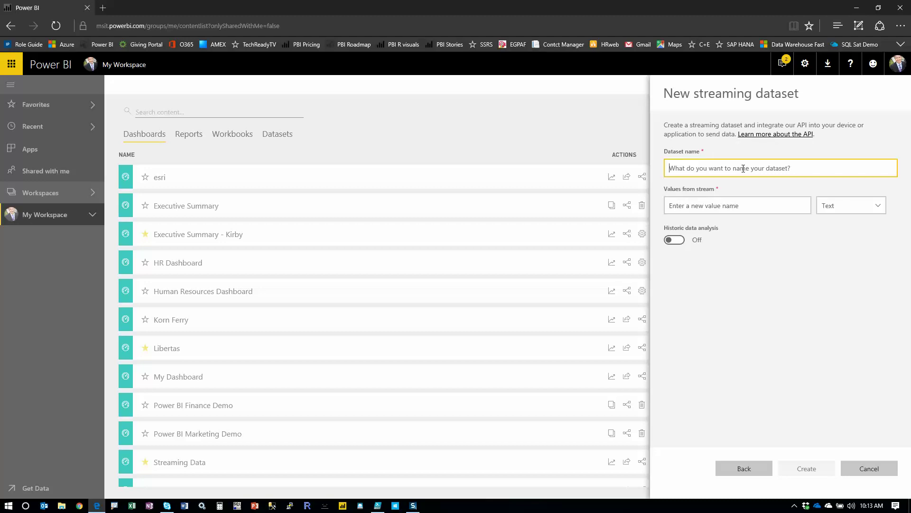
type("You")
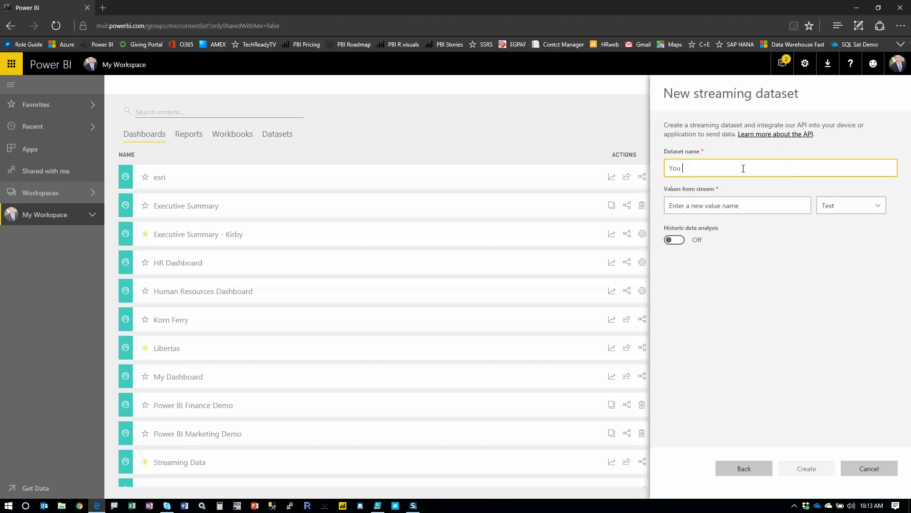
type("Tube Demo")
left_click(733, 206)
type("ID")
key("Tab")
key("Down")
key("Tab")
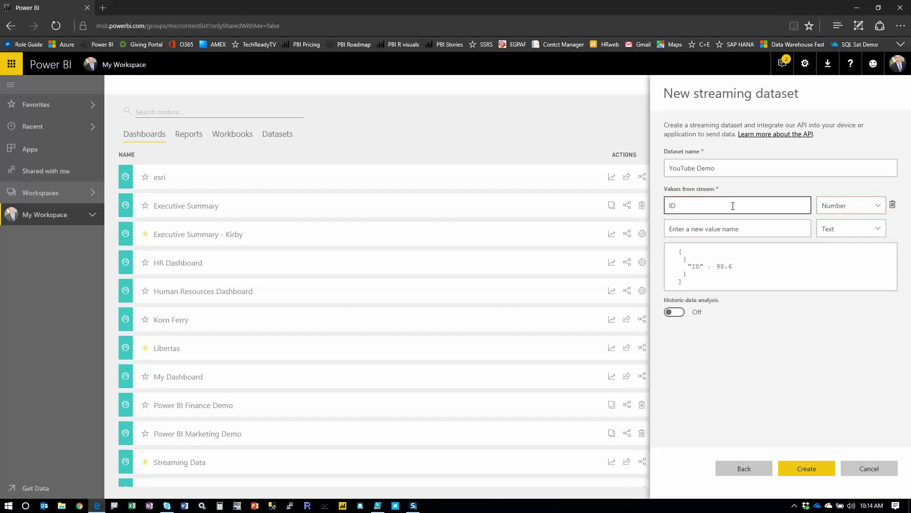
key("Tab")
Add stream values DateTimeStamp as DateTime and Value as Number.
type("Datet")
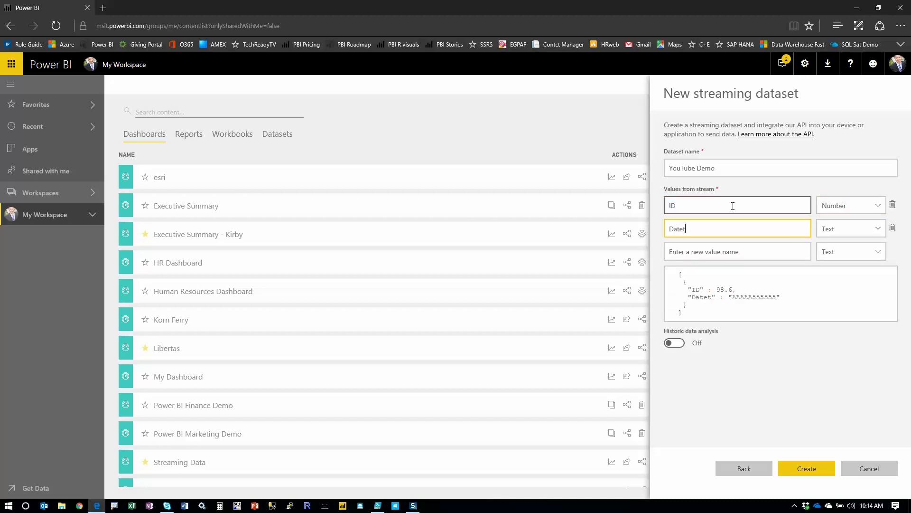
key("BackSpace")
type("TimeST")
key("BackSpace")
type("tamp")
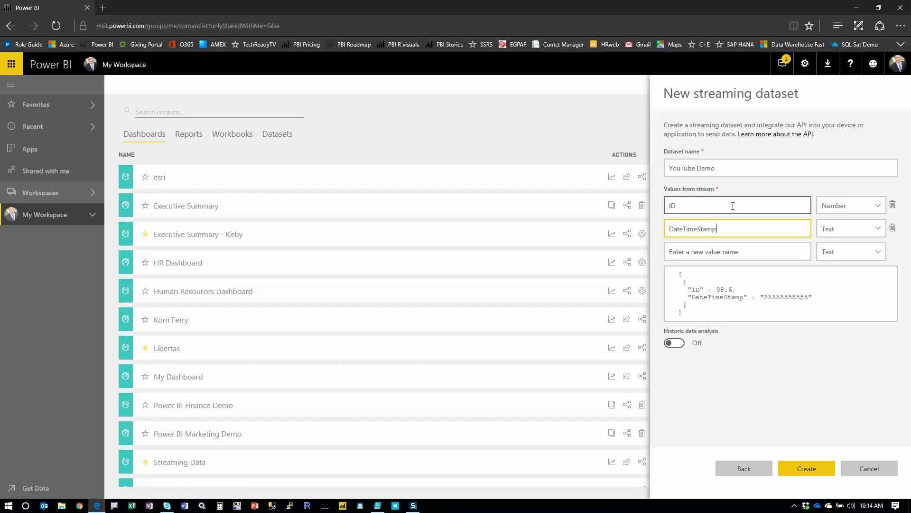
key("Tab")
key("Down")
key("Down")
key("Tab")
key("Tab")
type("Value")
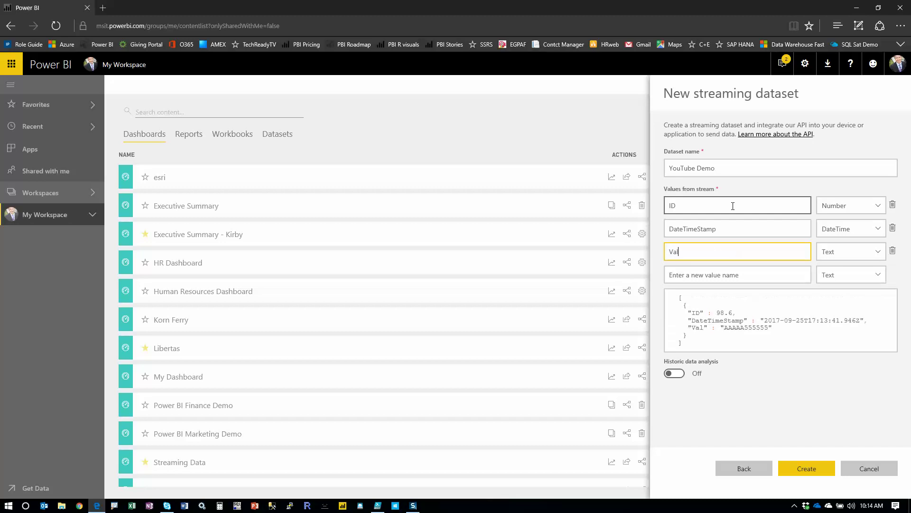
key("Tab")
key("Down")
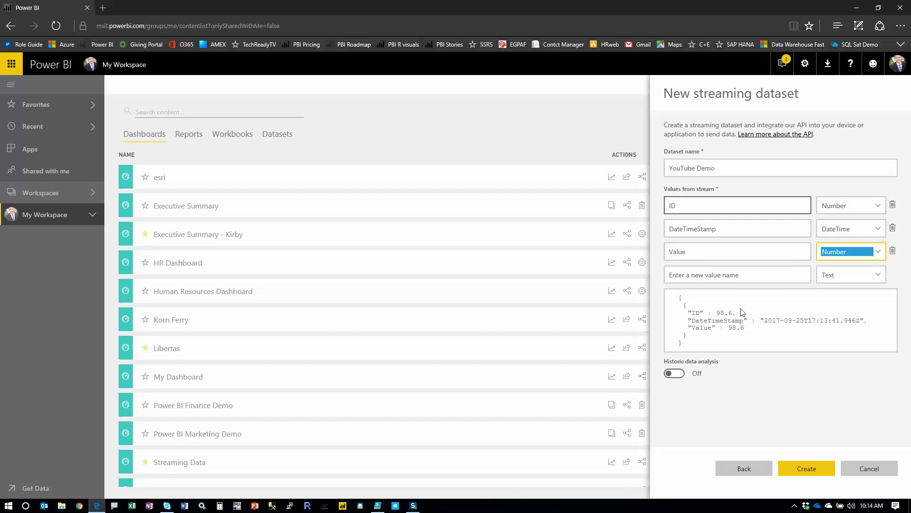
Switch Historic data analysis on and create the YouTube Demo streaming dataset.
left_click(726, 347)
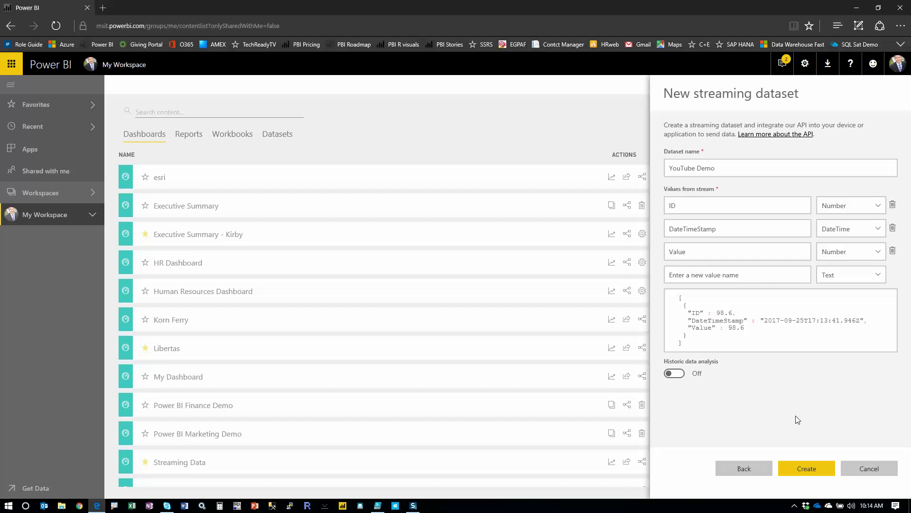
left_click(678, 375)
left_click(807, 470)
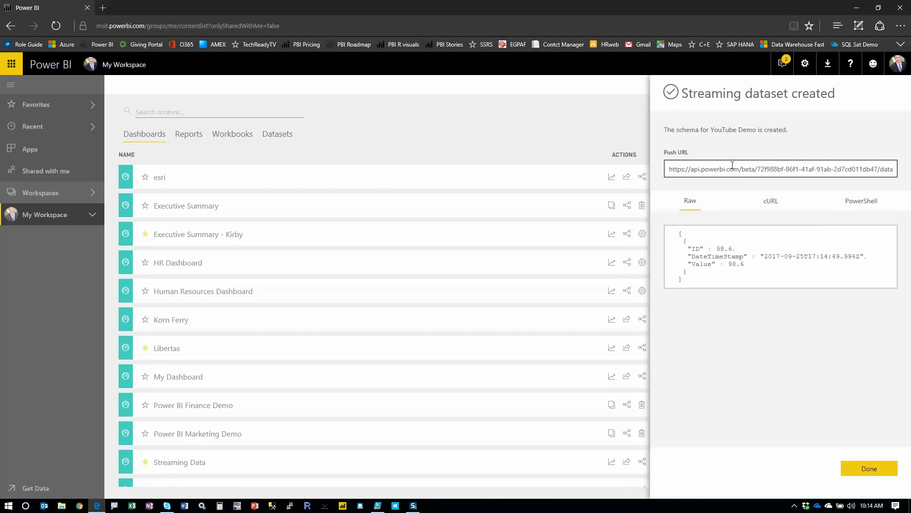
Copy the YouTube Demo push URL, view its PowerShell sample, then close the confirmation.
left_click(706, 169)
right_click(706, 171)
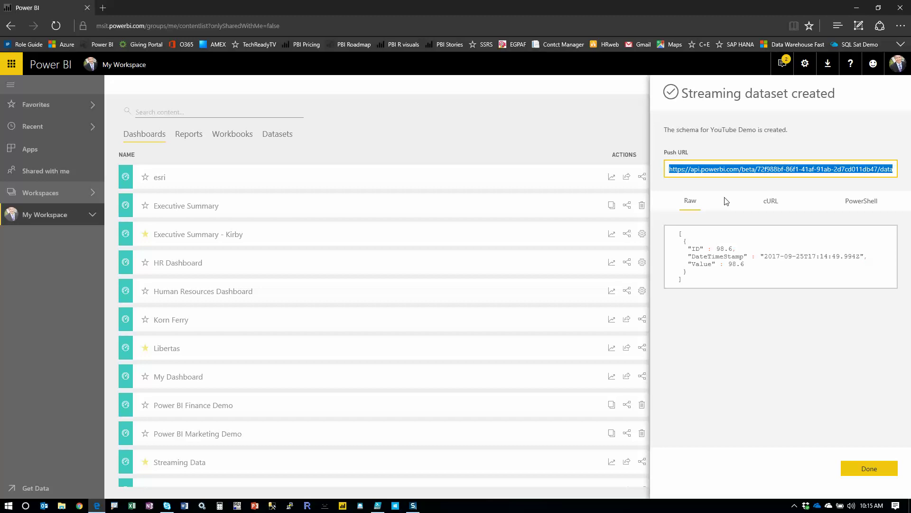
left_click(869, 203)
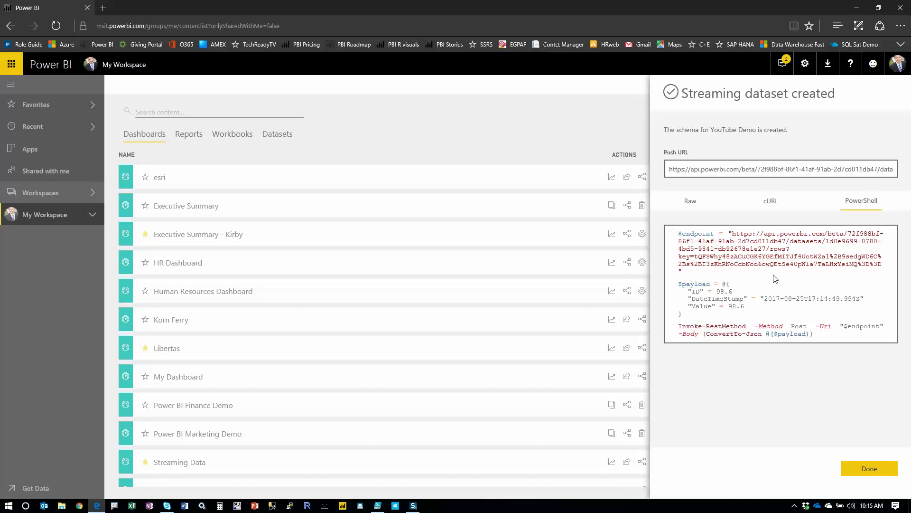
left_click(871, 470)
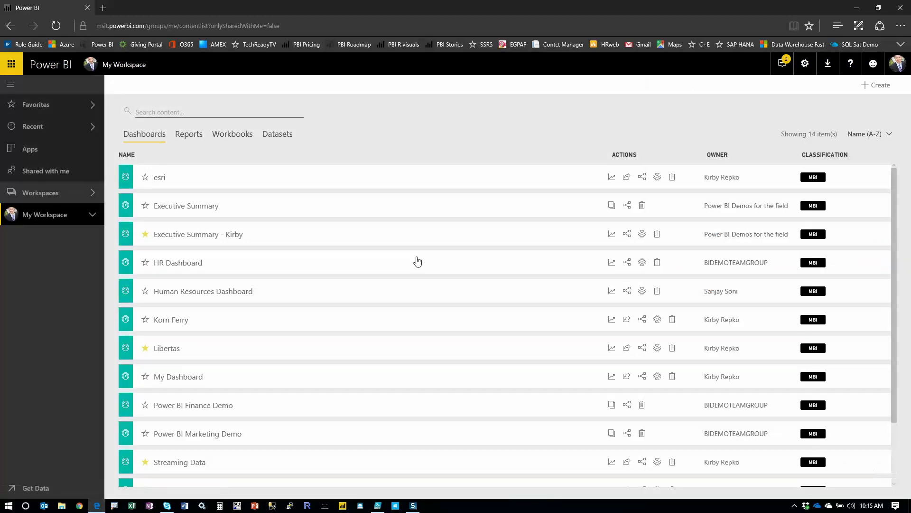
Reload the workspace, switch to Datasets and scroll down to the YouTube Demo dataset.
scroll(405, 261, "down", 2)
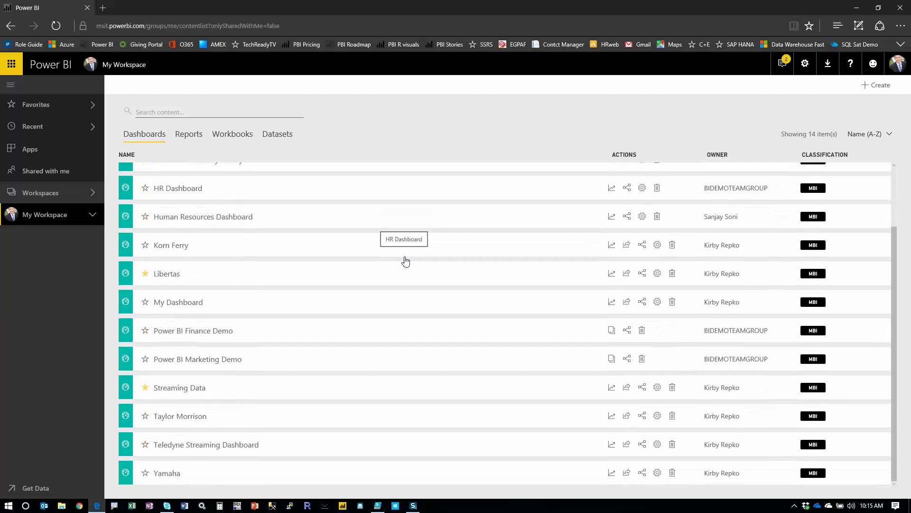
scroll(406, 261, "up", 2)
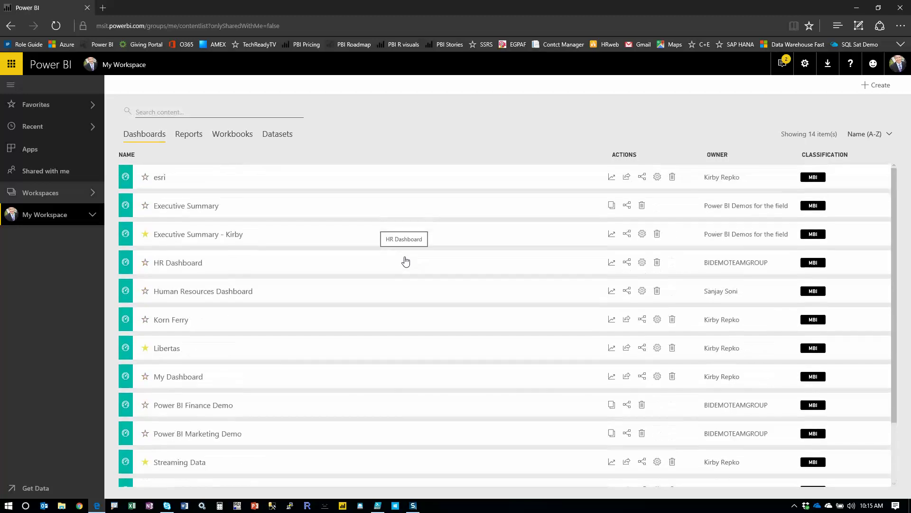
left_click(55, 26)
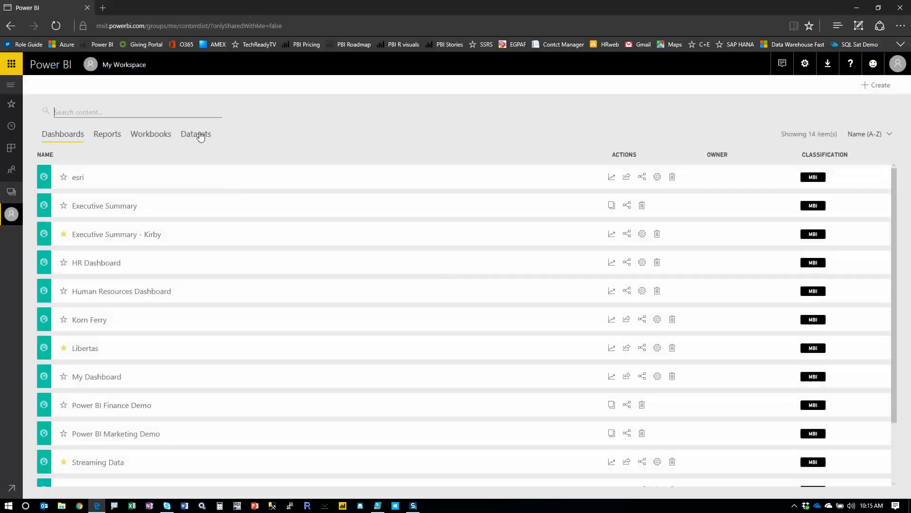
left_click(197, 137)
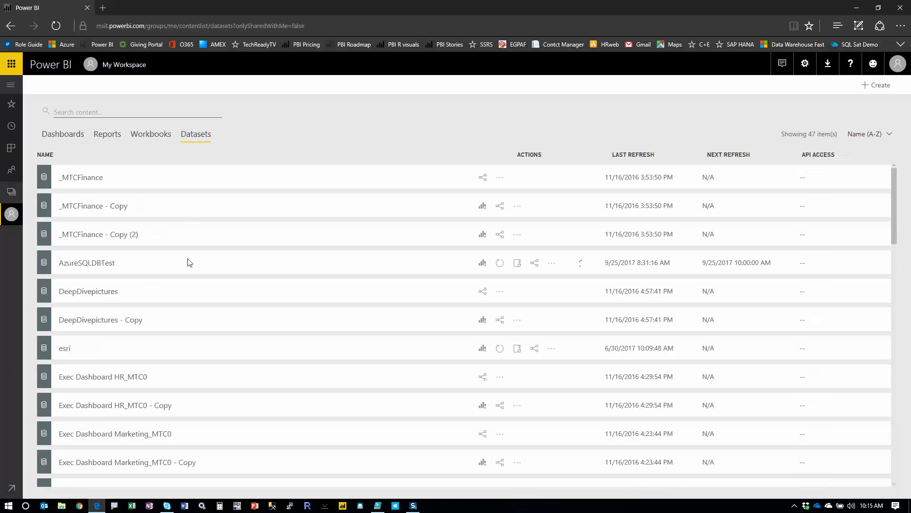
scroll(189, 260, "down", 5)
scroll(189, 262, "down", 10)
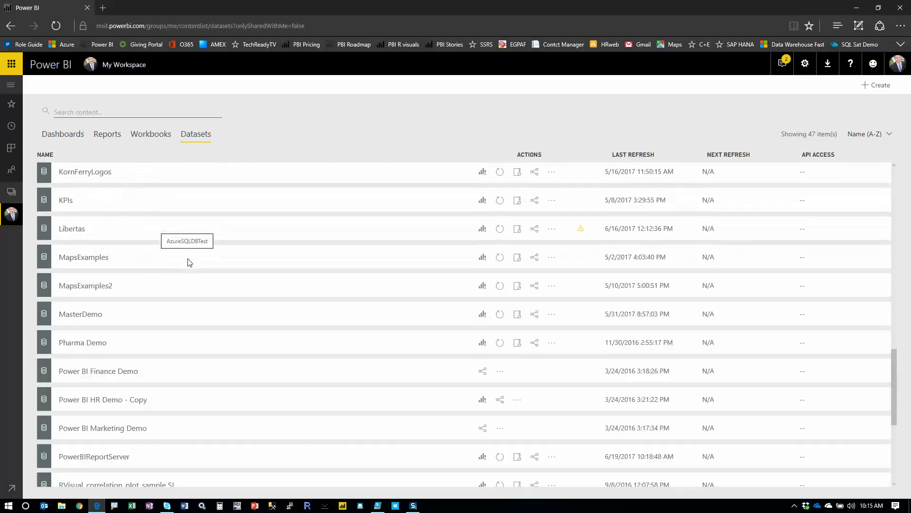
scroll(189, 262, "down", 5)
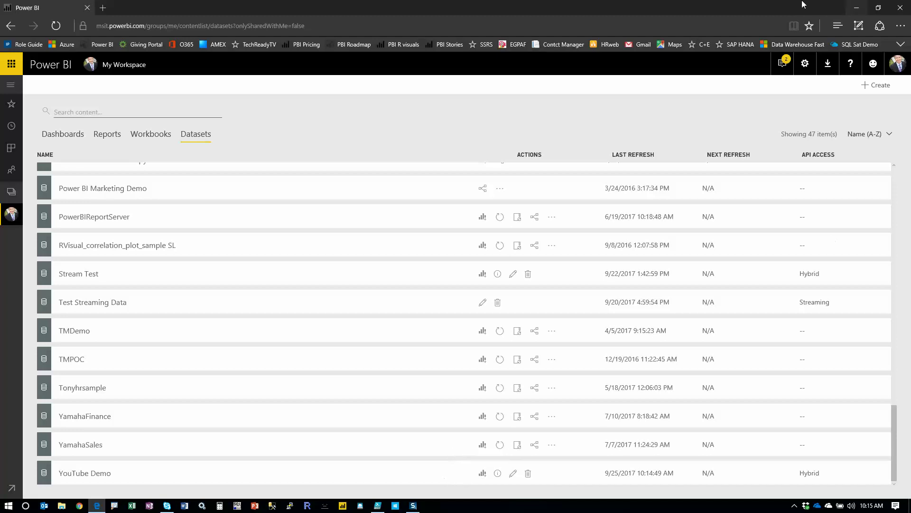
Start a new dashboard and enter 'YouTube Demo' as its name.
left_click(880, 86)
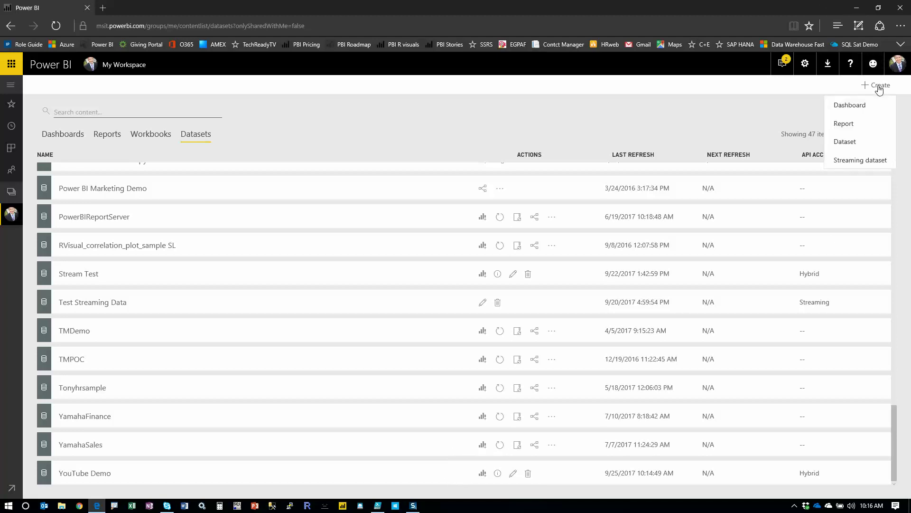
left_click(851, 105)
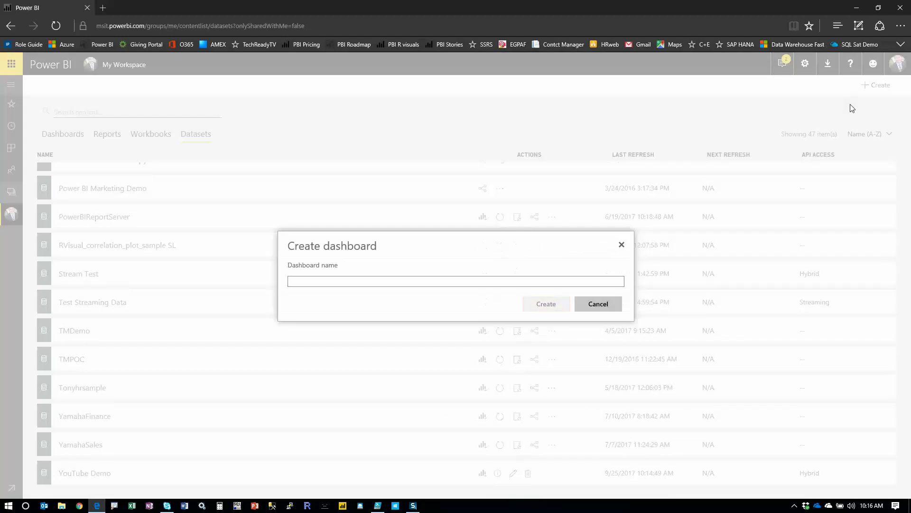
type("YouTube D")
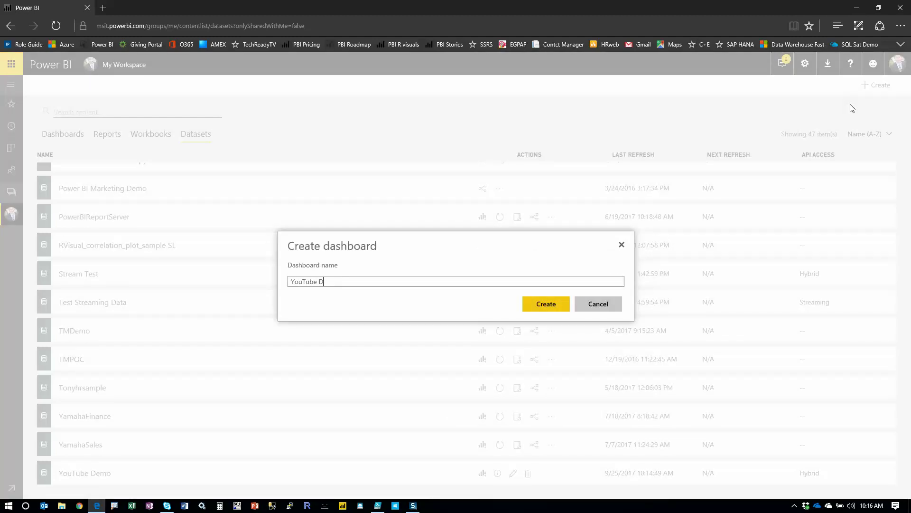
type("emo")
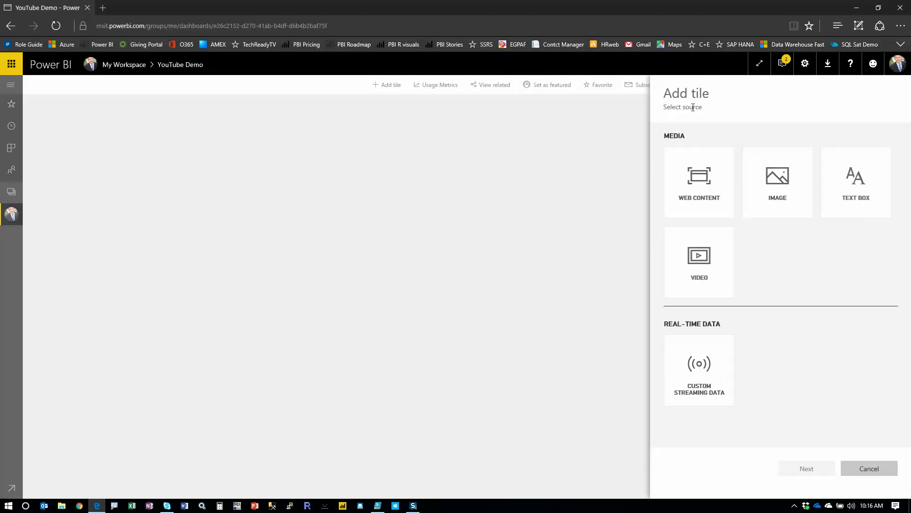
Choose Custom Streaming Data as the tile source and select the YouTube Demo dataset.
left_click(696, 368)
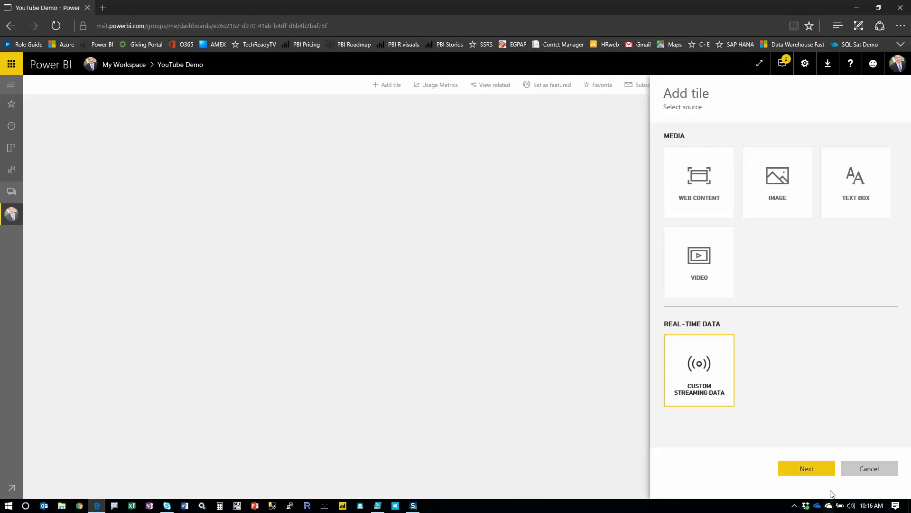
left_click(814, 470)
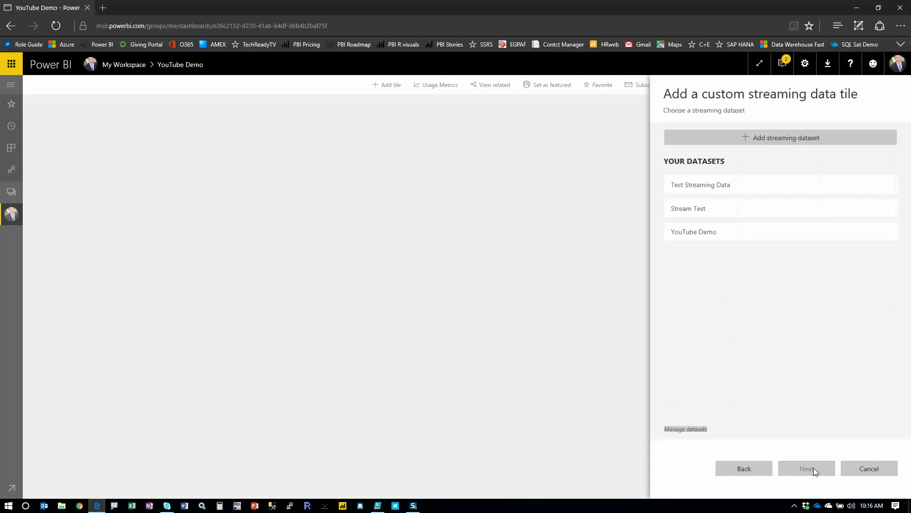
left_click(693, 234)
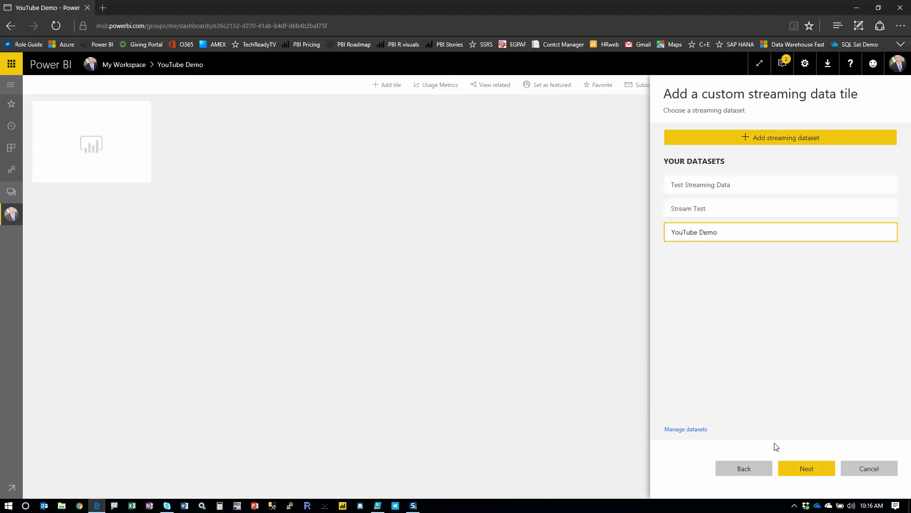
Add a Card tile showing the ID field, titled 'Max ID', to the dashboard.
left_click(810, 471)
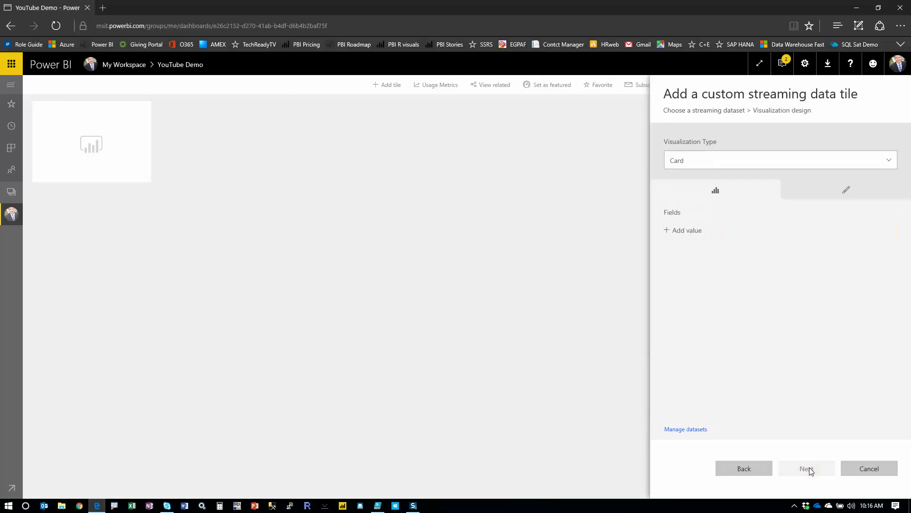
left_click(889, 161)
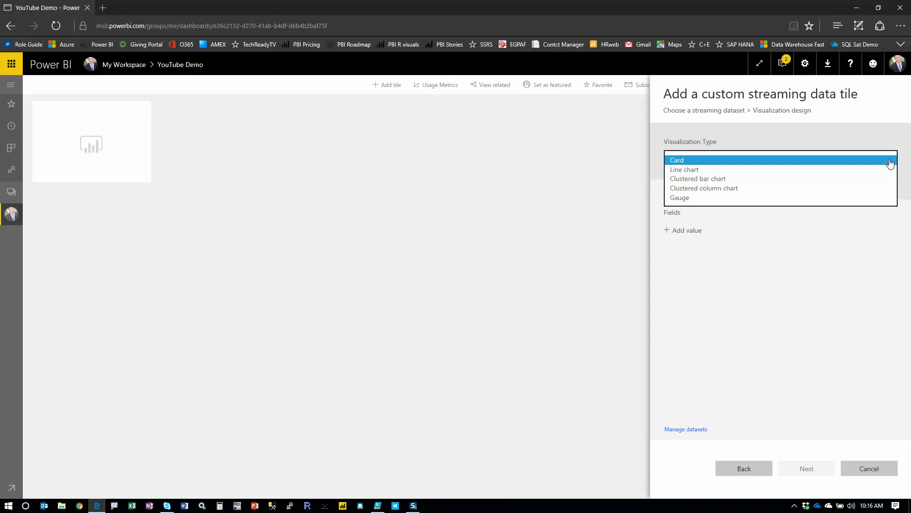
left_click(688, 161)
left_click(683, 231)
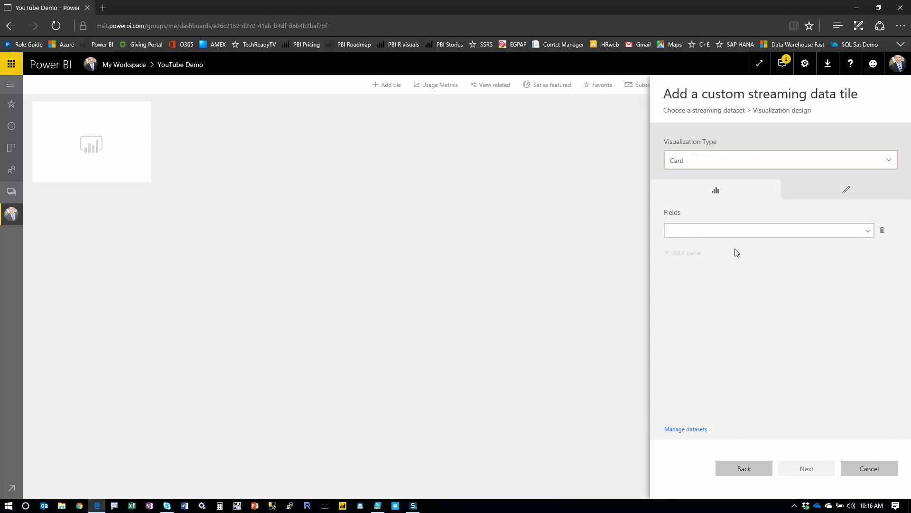
left_click(875, 233)
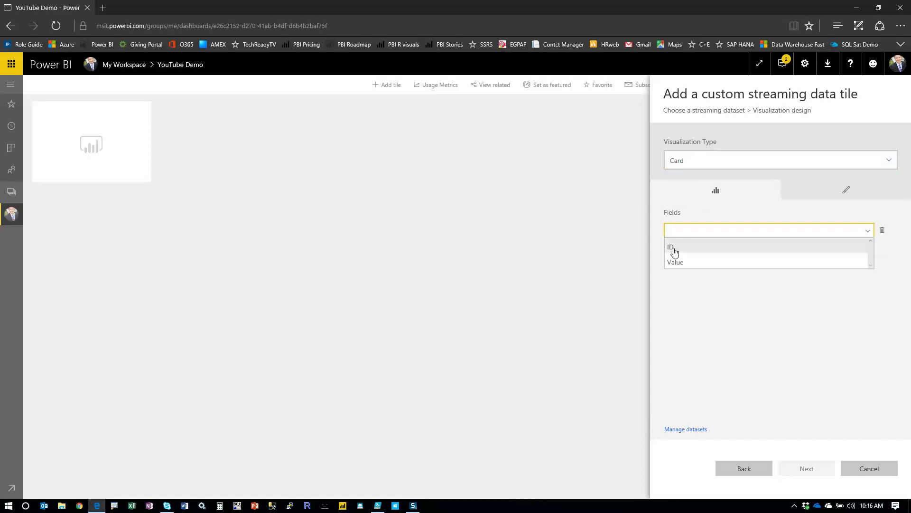
left_click(674, 247)
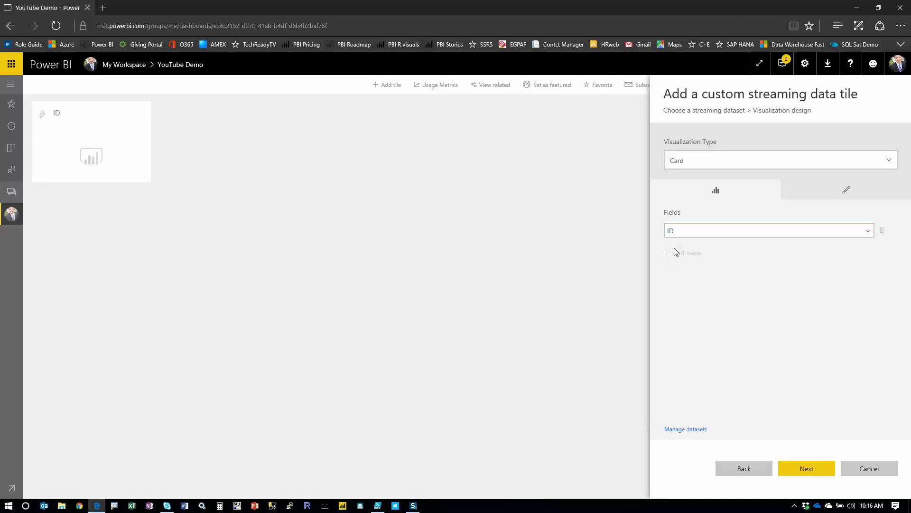
left_click(807, 469)
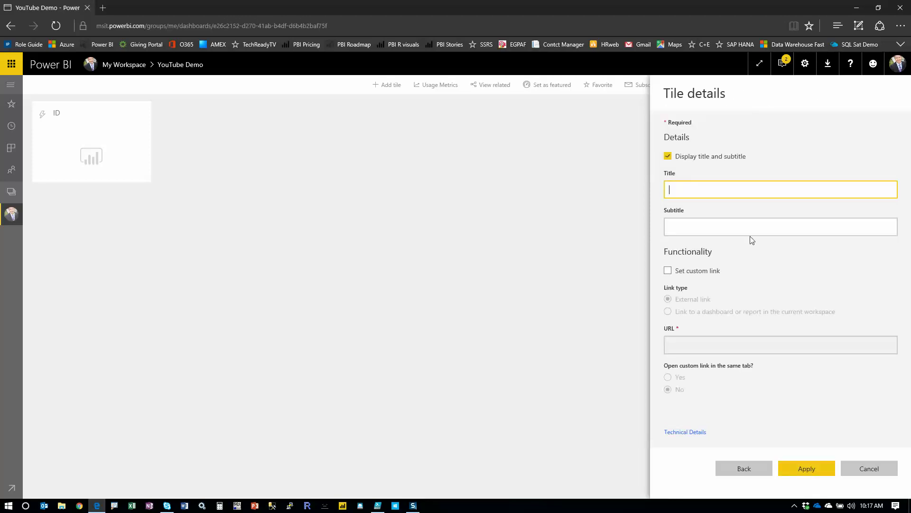
type("Max ID")
left_click(819, 469)
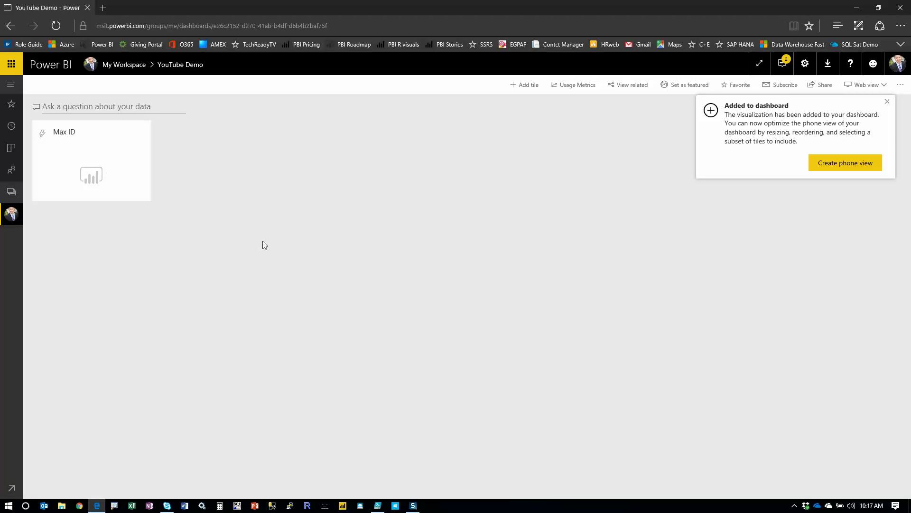
left_click(887, 101)
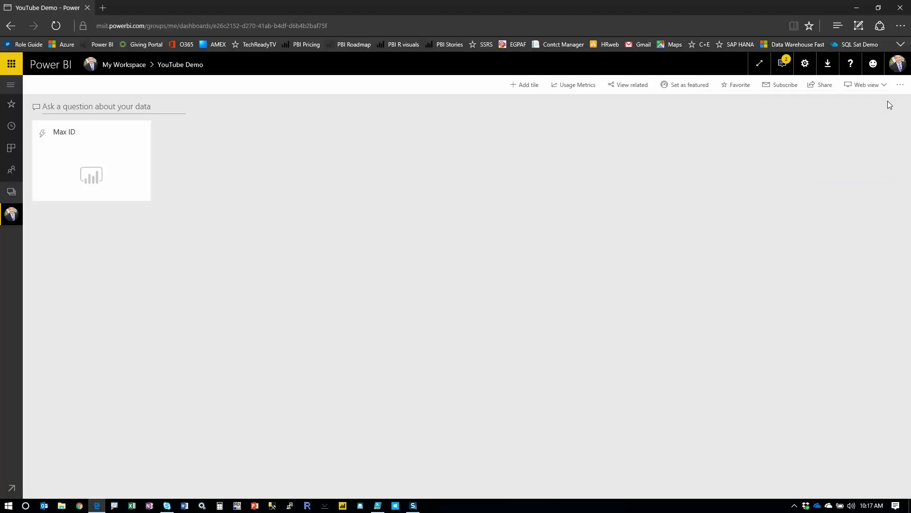
Add another Custom Streaming Data tile from YouTube Demo and list its visualization types.
left_click(530, 86)
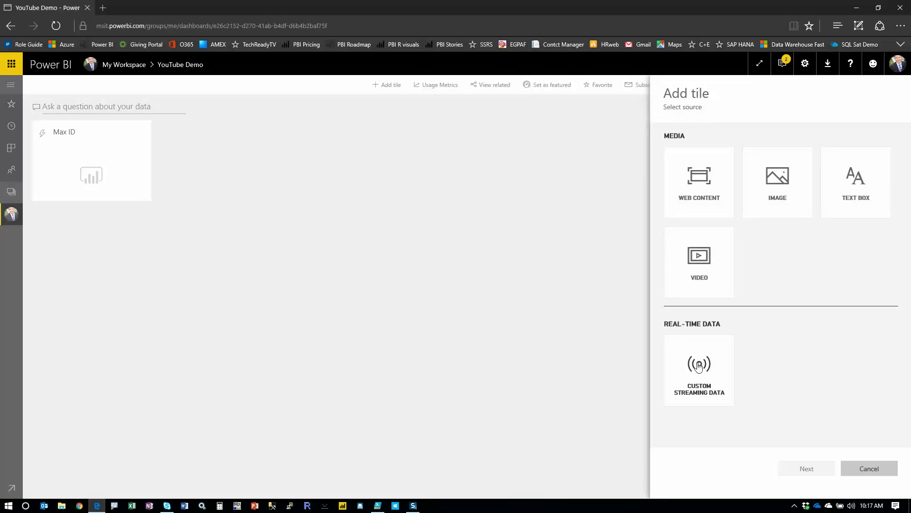
left_click(705, 373)
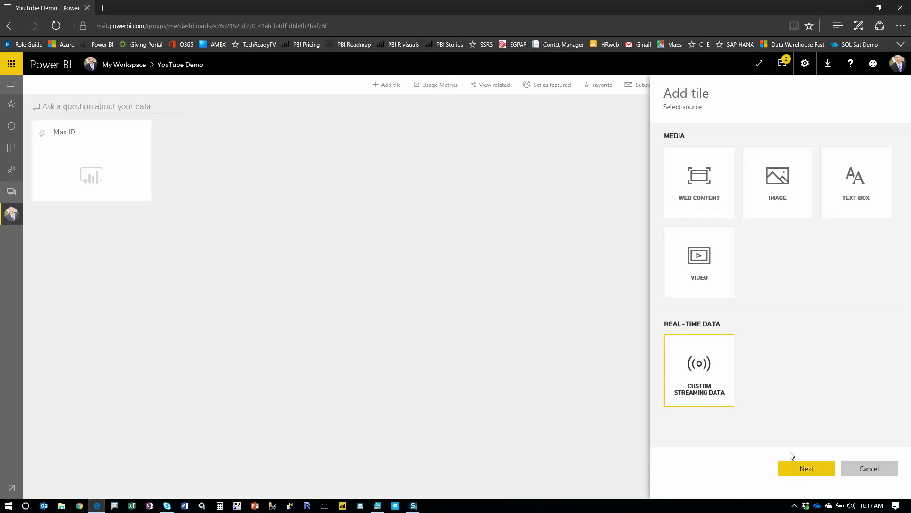
left_click(809, 468)
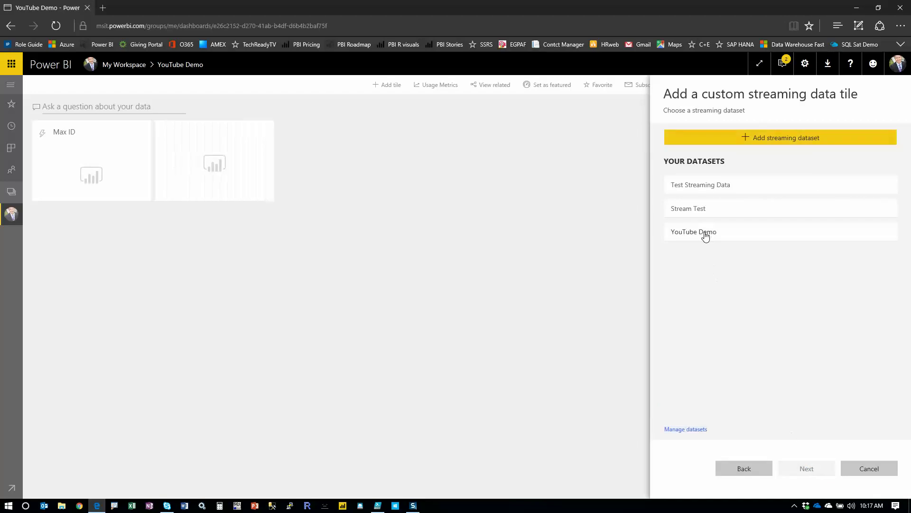
left_click(706, 232)
left_click(821, 475)
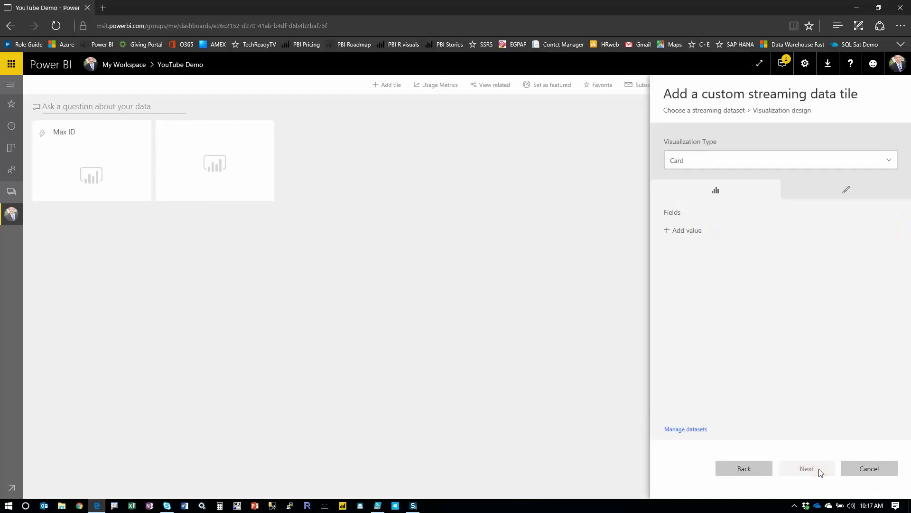
left_click(715, 165)
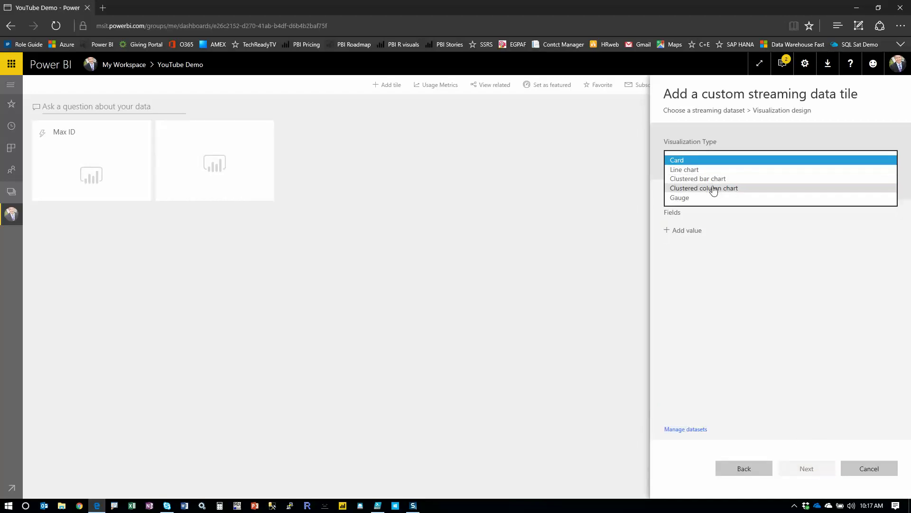
Make the tile a clustered column chart with DateTimeStamp on the axis and ID and Value as values.
left_click(744, 189)
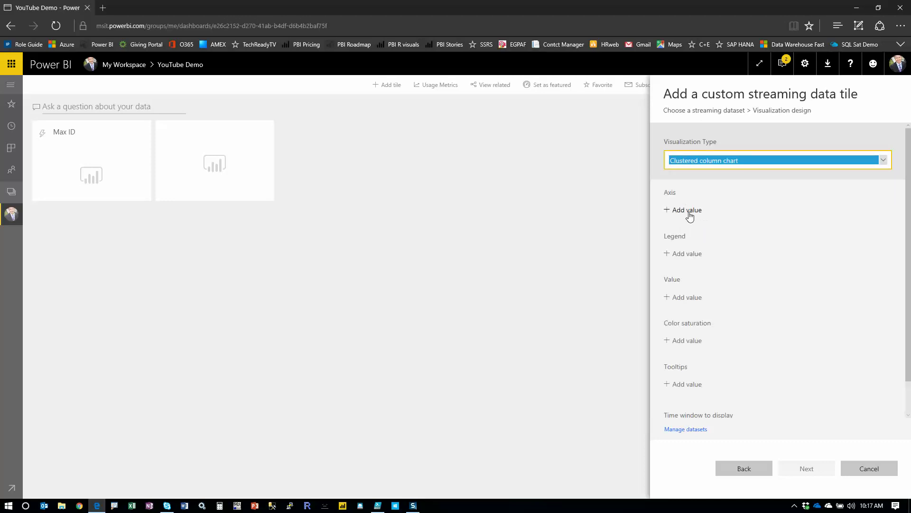
left_click(690, 216)
left_click(862, 212)
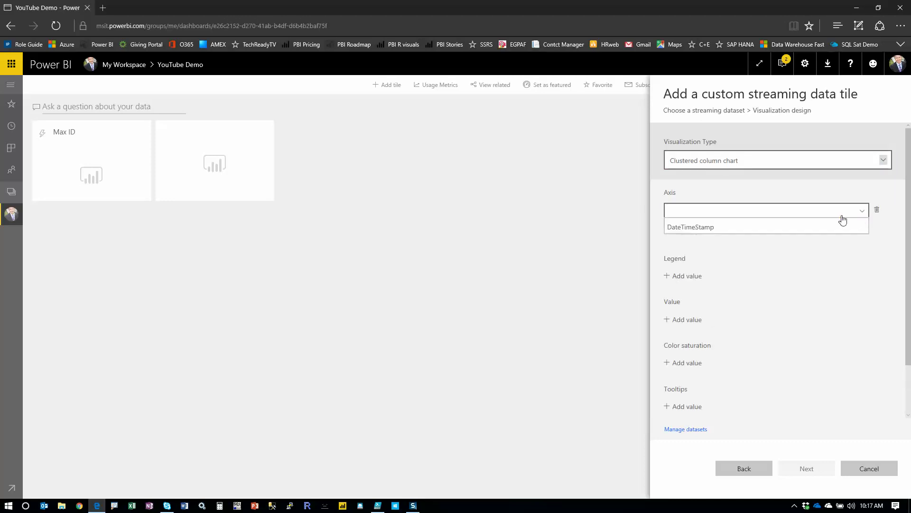
left_click(670, 227)
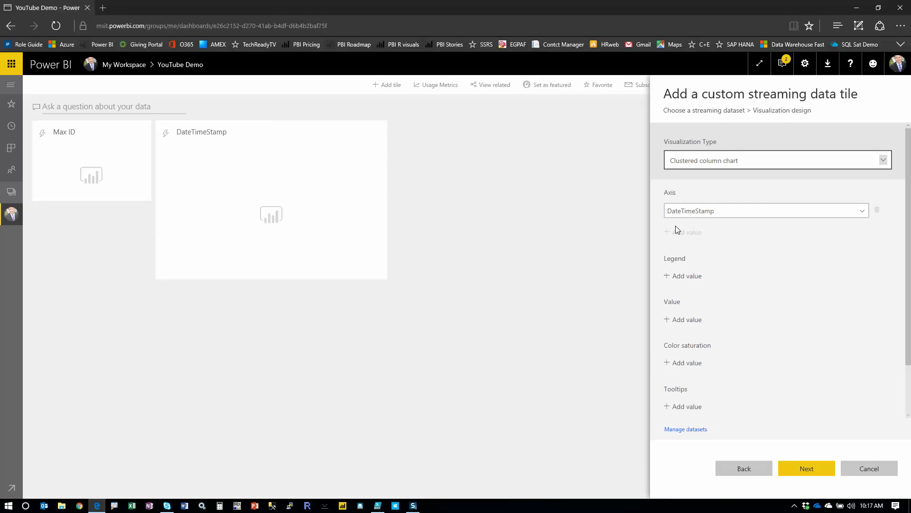
left_click(696, 321)
left_click(706, 325)
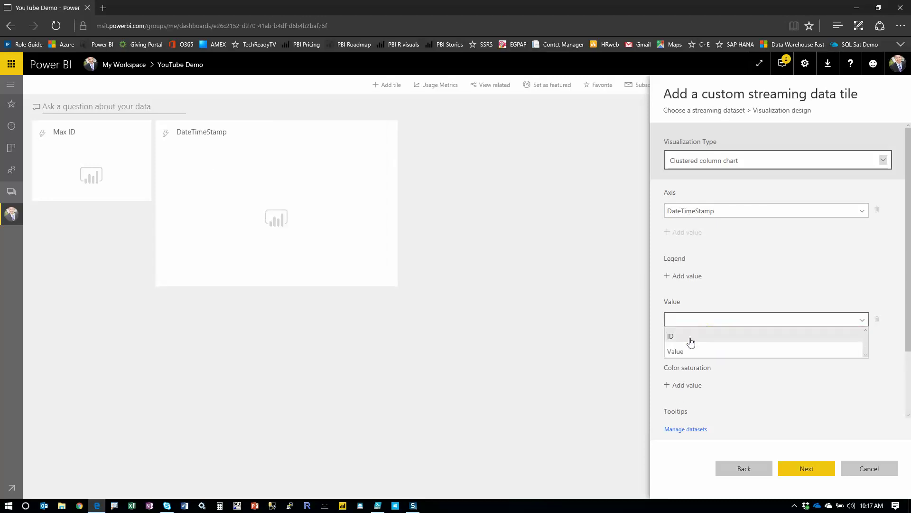
left_click(691, 338)
left_click(691, 344)
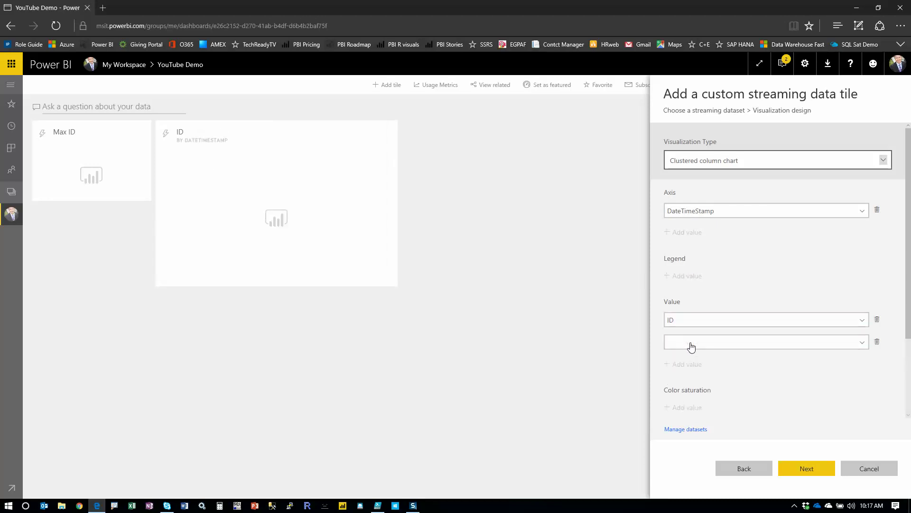
left_click(692, 346)
left_click(690, 357)
Set the time window to the last 1 second and add the tile to the dashboard.
scroll(739, 403, "down", 3)
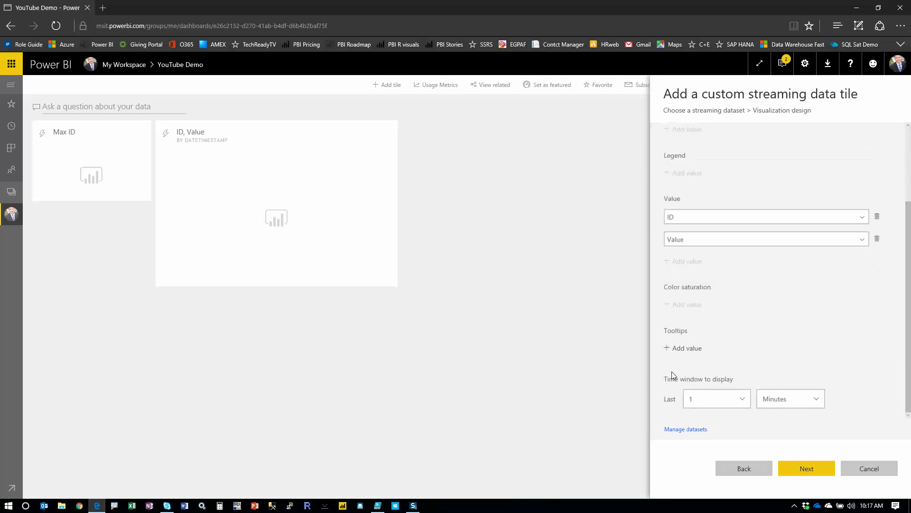
left_click(813, 401)
left_click(789, 387)
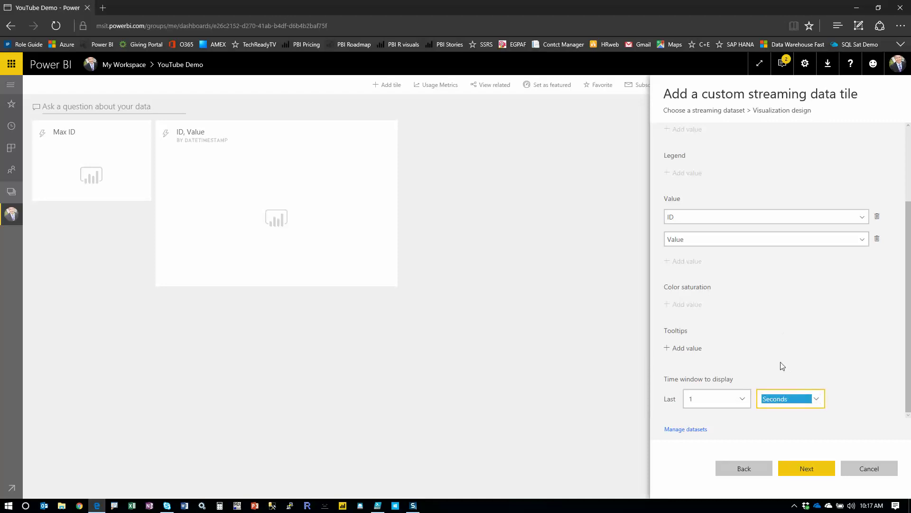
left_click(810, 474)
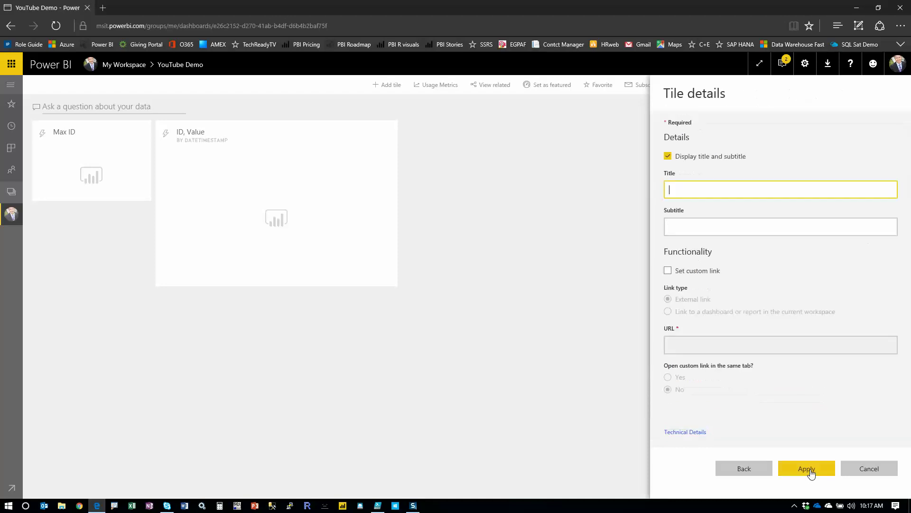
left_click(809, 469)
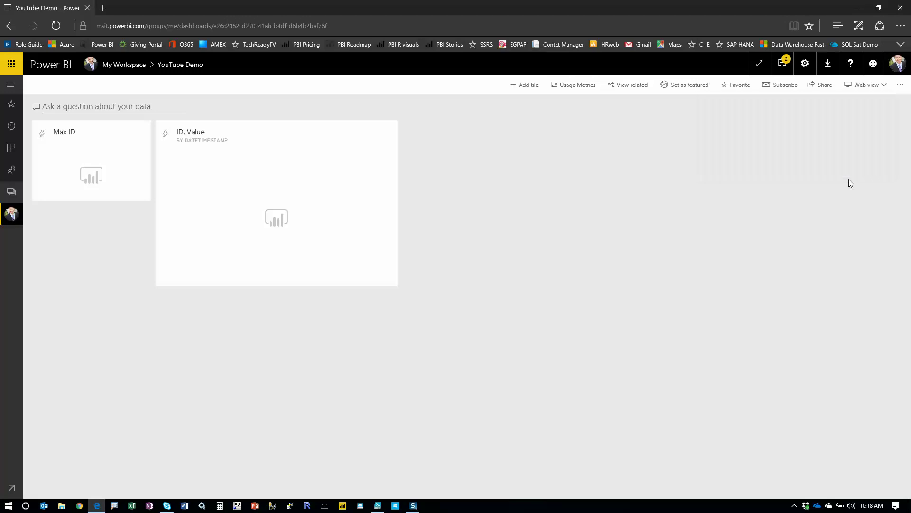
left_click(867, 86)
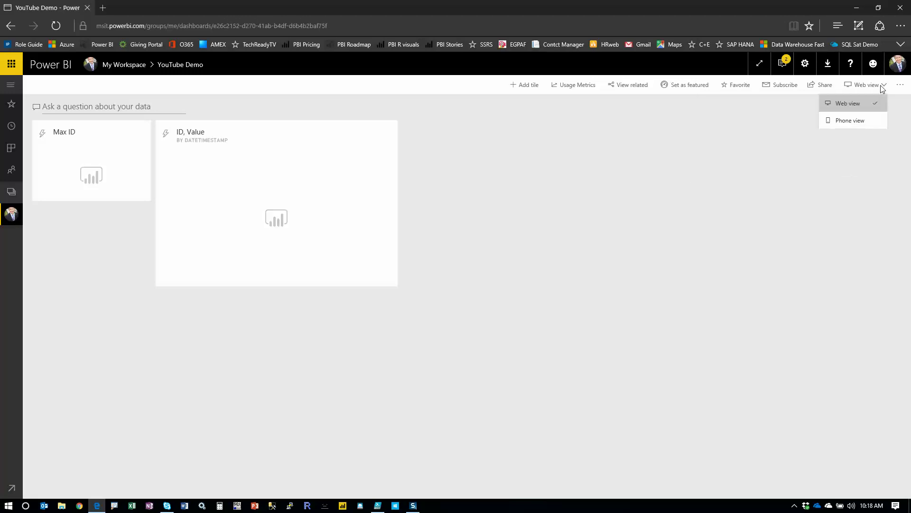
left_click(860, 122)
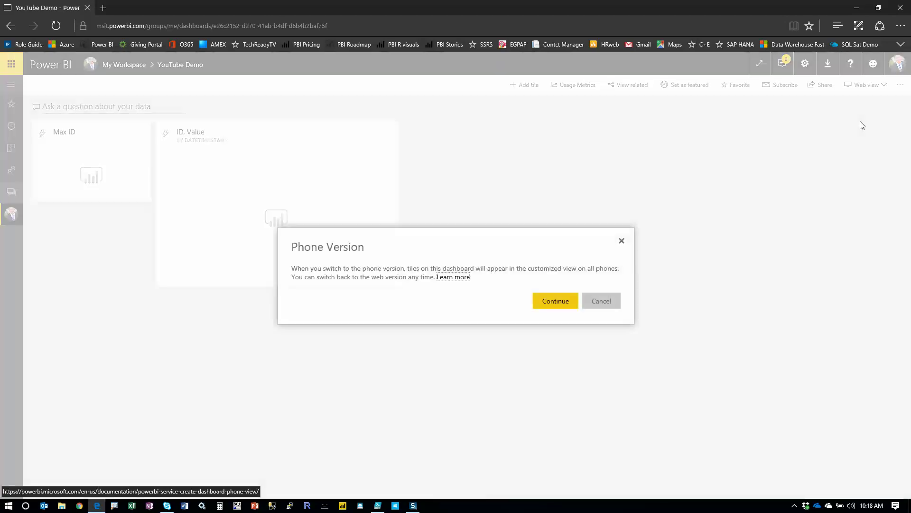
left_click(555, 301)
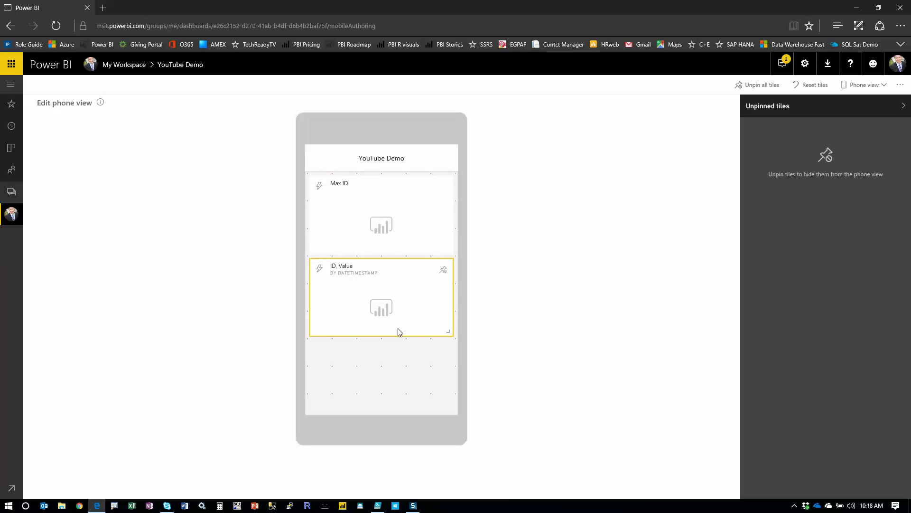
left_click(878, 86)
left_click(862, 103)
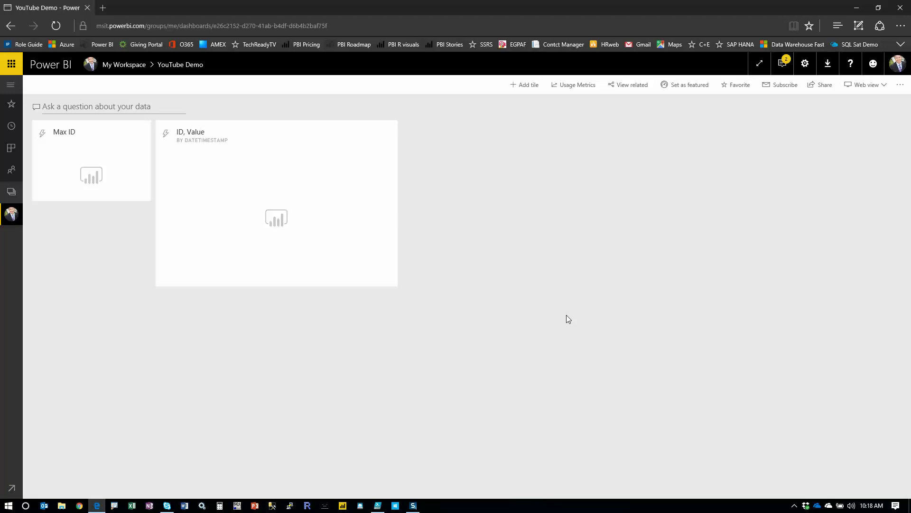
key("alt+Tab")
key("alt+Tab")
key("alt+Tab")
key("alt+Tab")
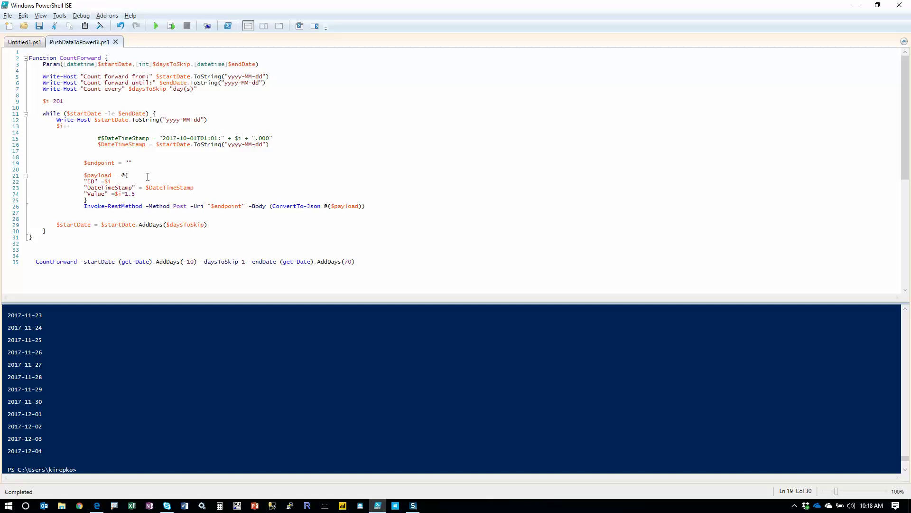
Paste the dataset's push URL into $endpoint on line 19 and save the script.
key("Home")
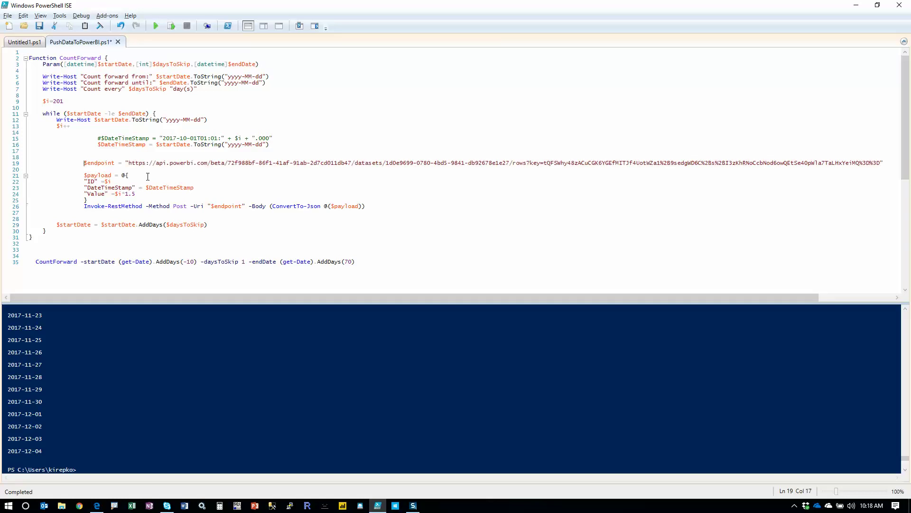
key("ctrl+s")
key("shift+End")
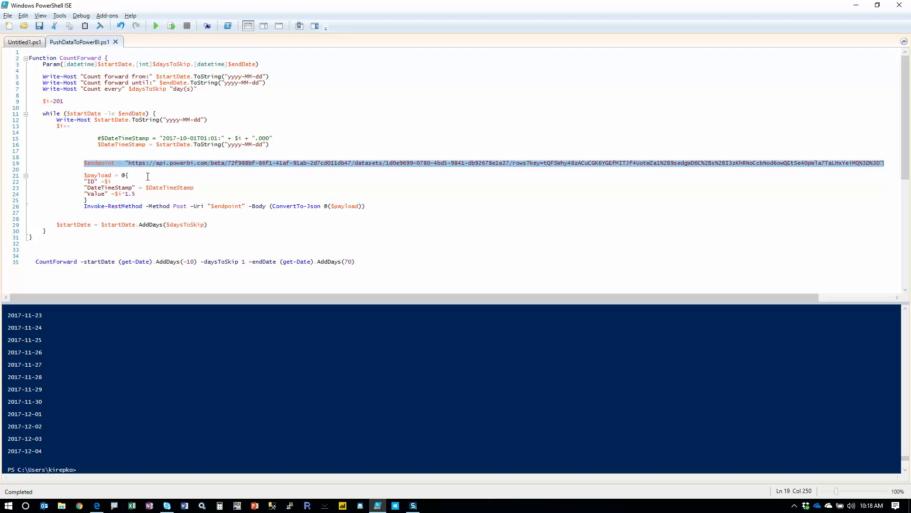
Highlight the ID, DateTimeStamp and Value payload lines in the script.
left_click(148, 177)
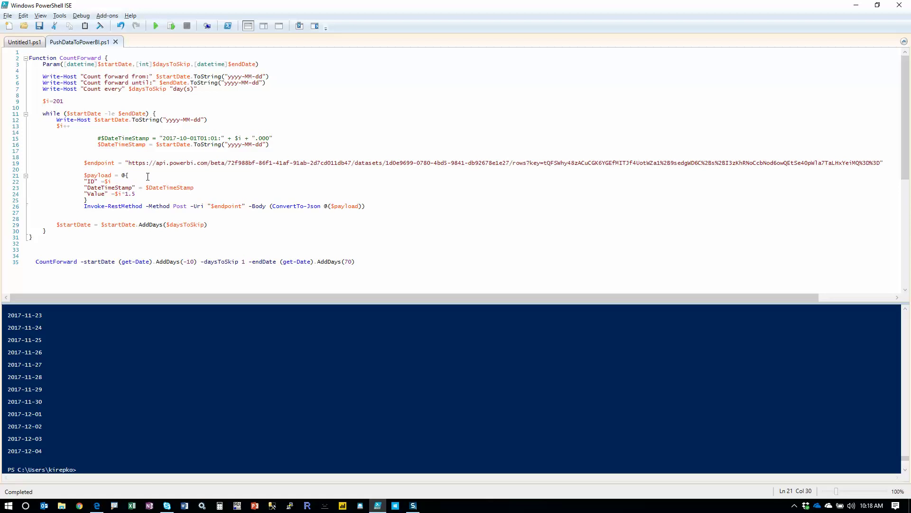
key("shift+Down")
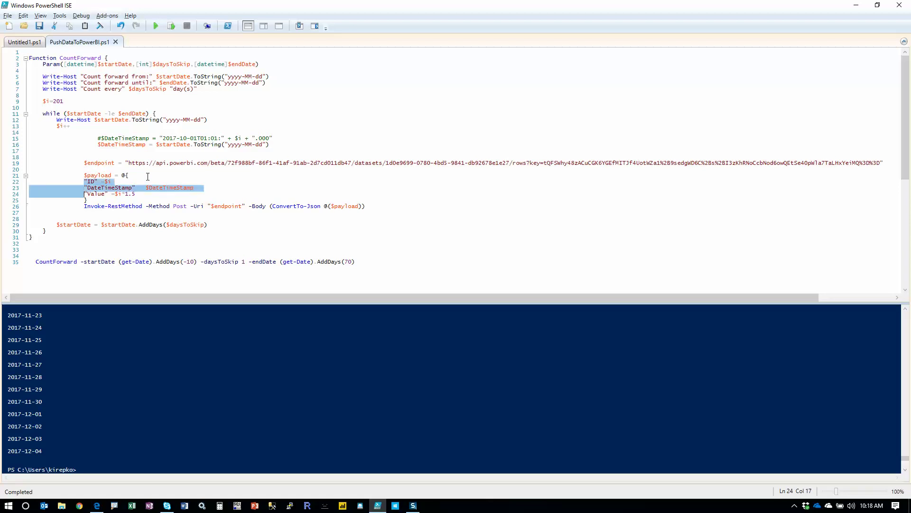
key("shift+Down")
key("Up")
key("Up")
key("Up")
key("Up")
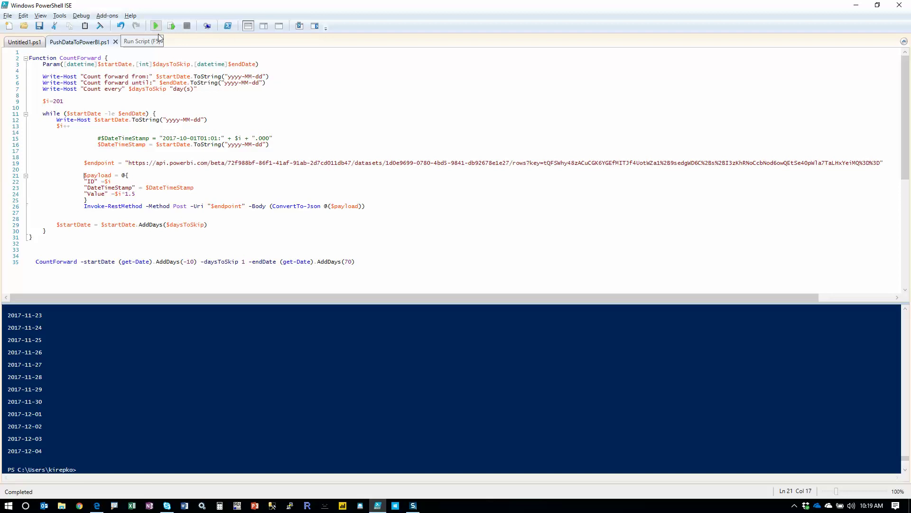
Run the script and watch the YouTube Demo dashboard fill with live data.
key("alt+Tab")
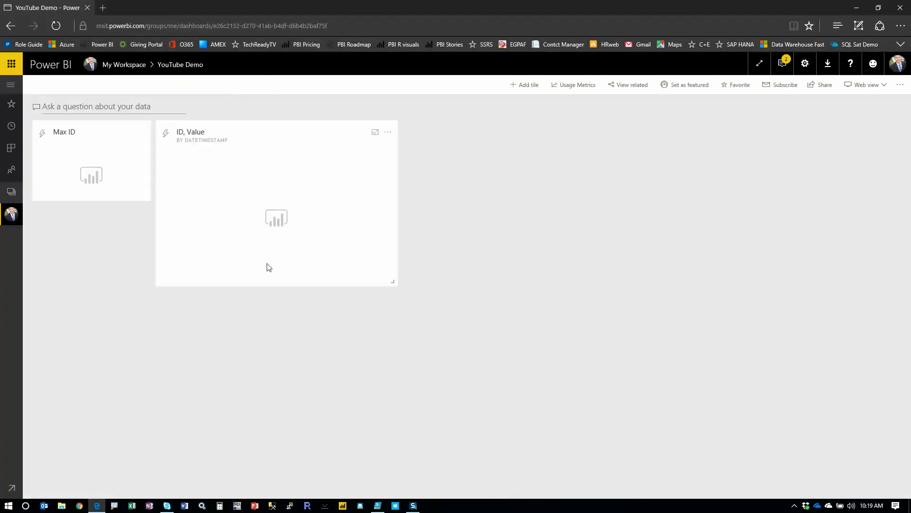
key("alt+Tab")
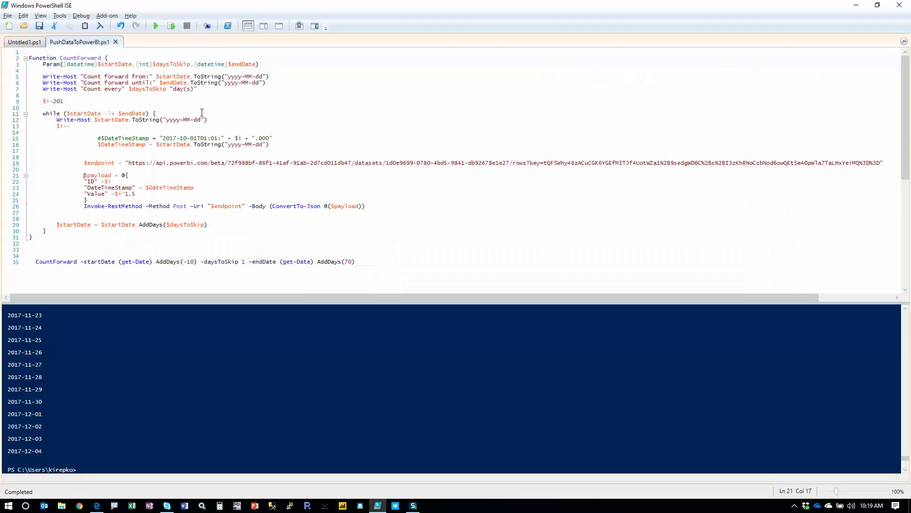
left_click(155, 25)
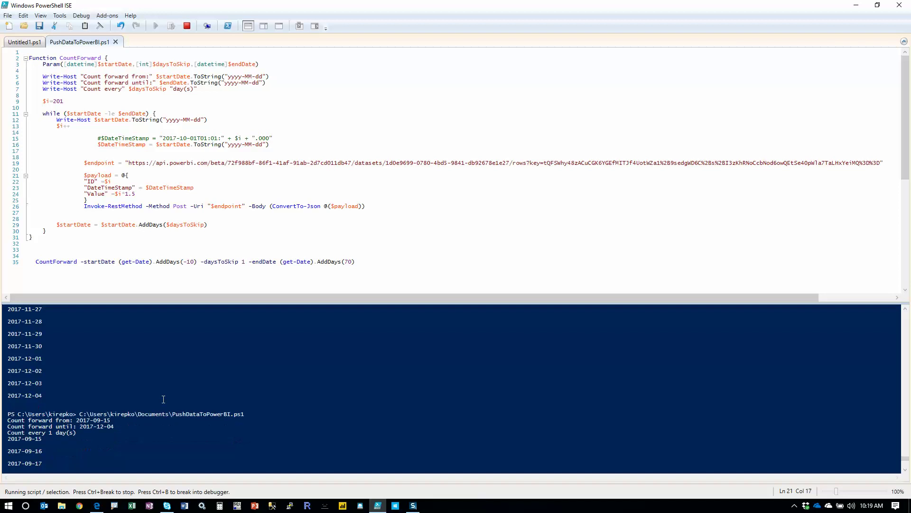
key("alt+Tab")
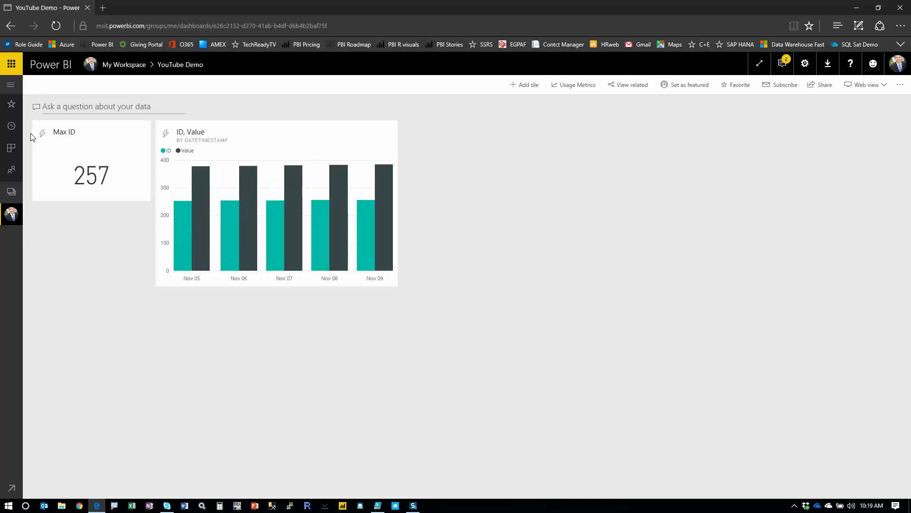
Create a report from the YouTube Demo dataset in My Workspace's Datasets list.
left_click(11, 216)
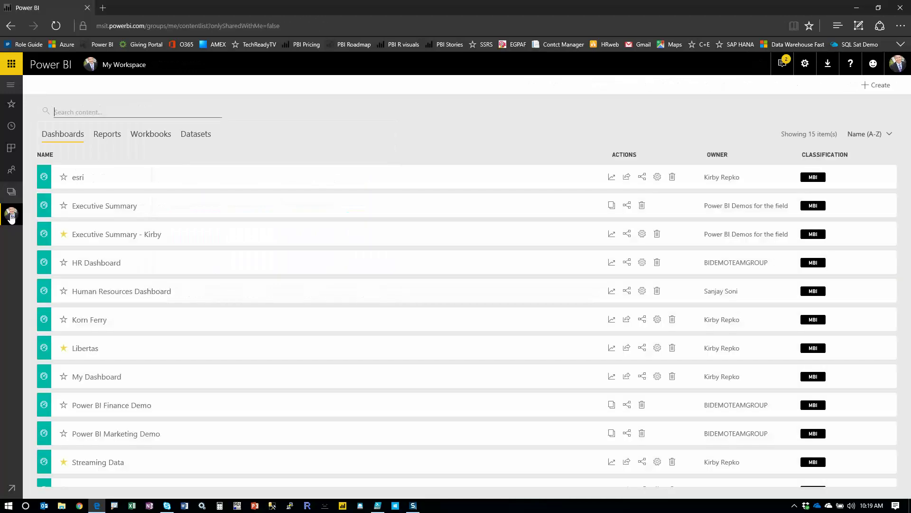
left_click(202, 138)
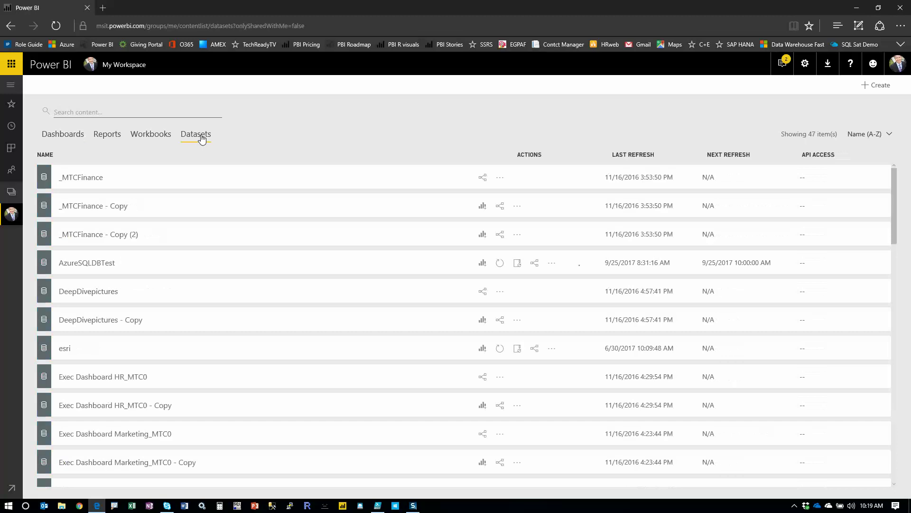
scroll(283, 333, "down", 5)
scroll(284, 333, "down", 2)
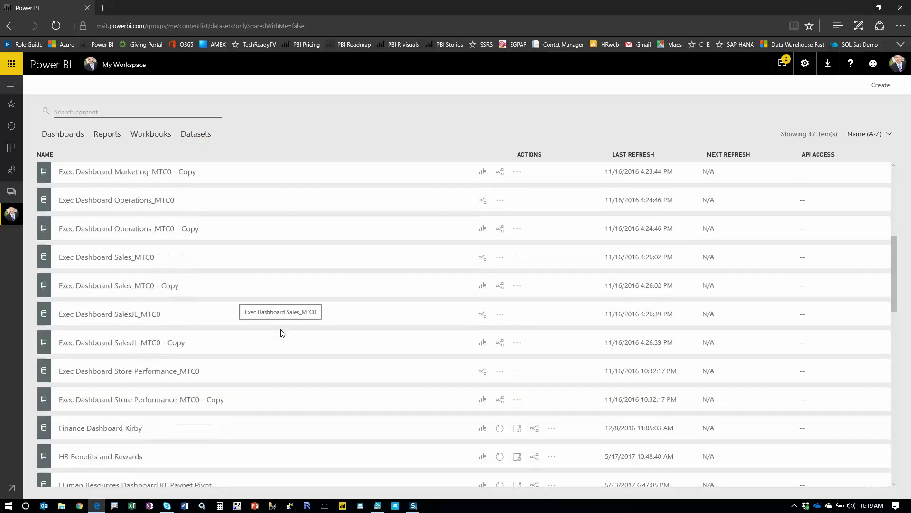
scroll(283, 333, "down", 5)
scroll(283, 333, "down", 8)
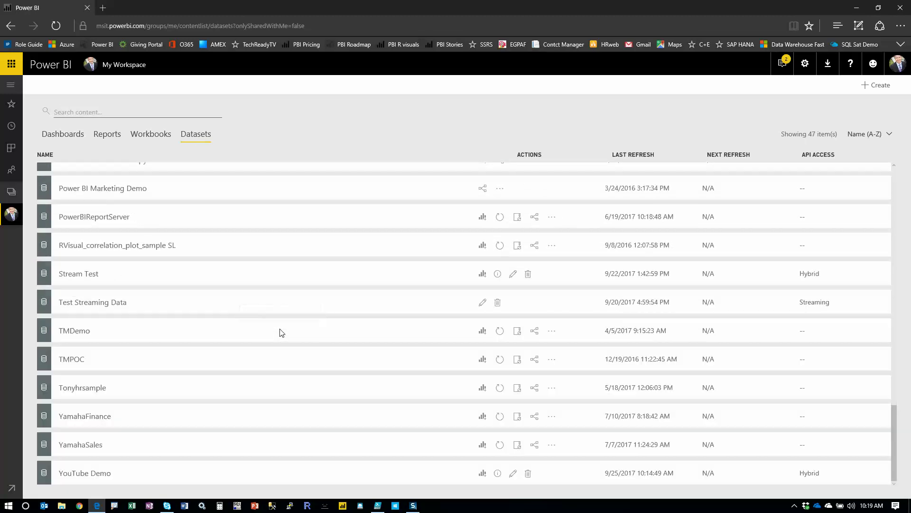
left_click(482, 474)
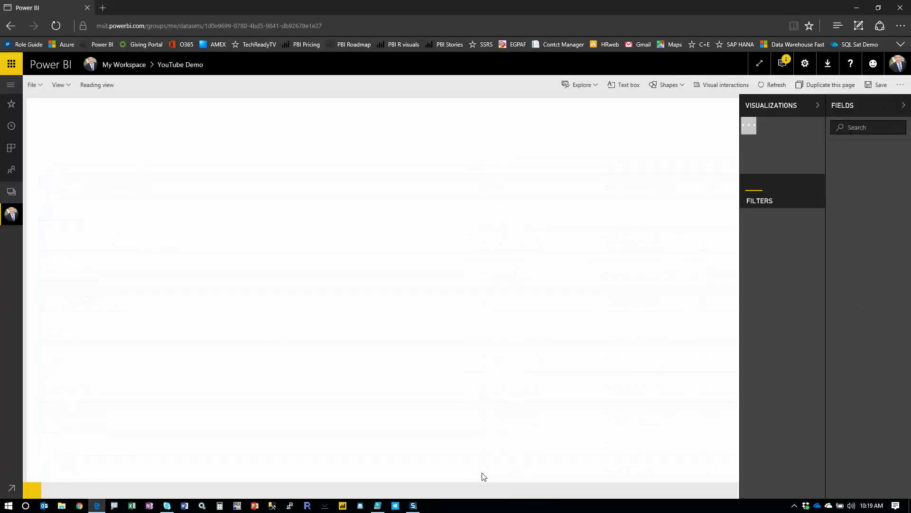